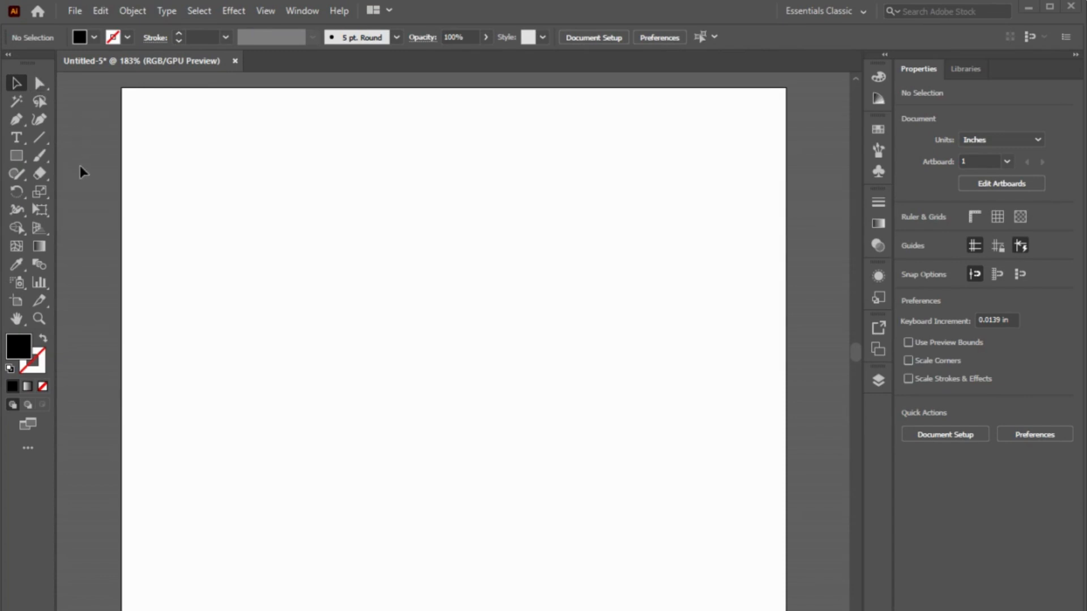
Step: Add the letter "A" as 12 pt Arial text near the artboard's left edge and convert it to outlines
{"action": "left_click", "coordinate": [16, 140]}
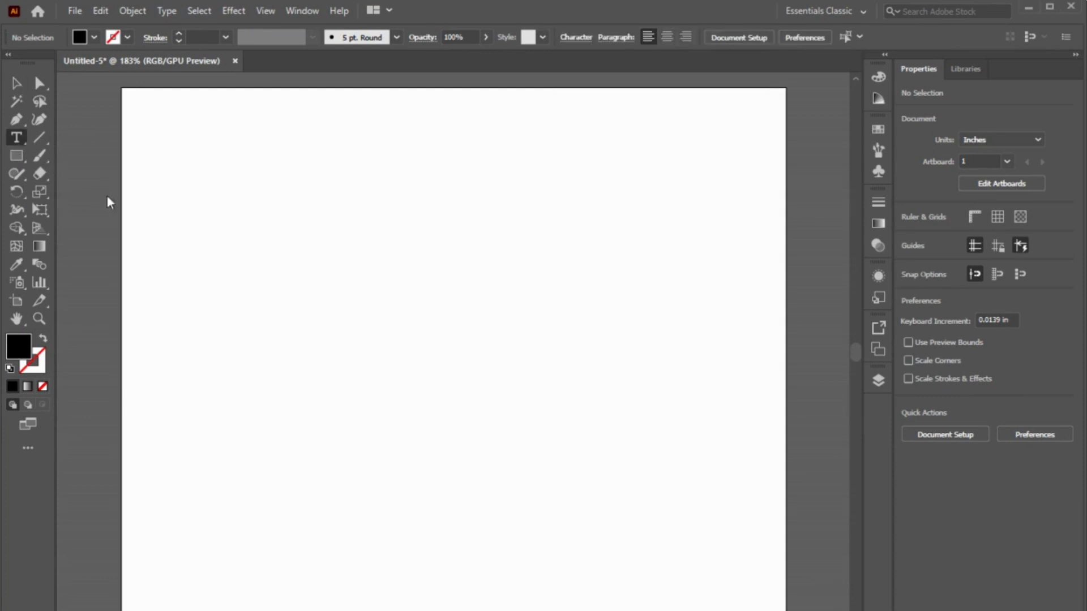
{"action": "left_click", "coordinate": [179, 333]}
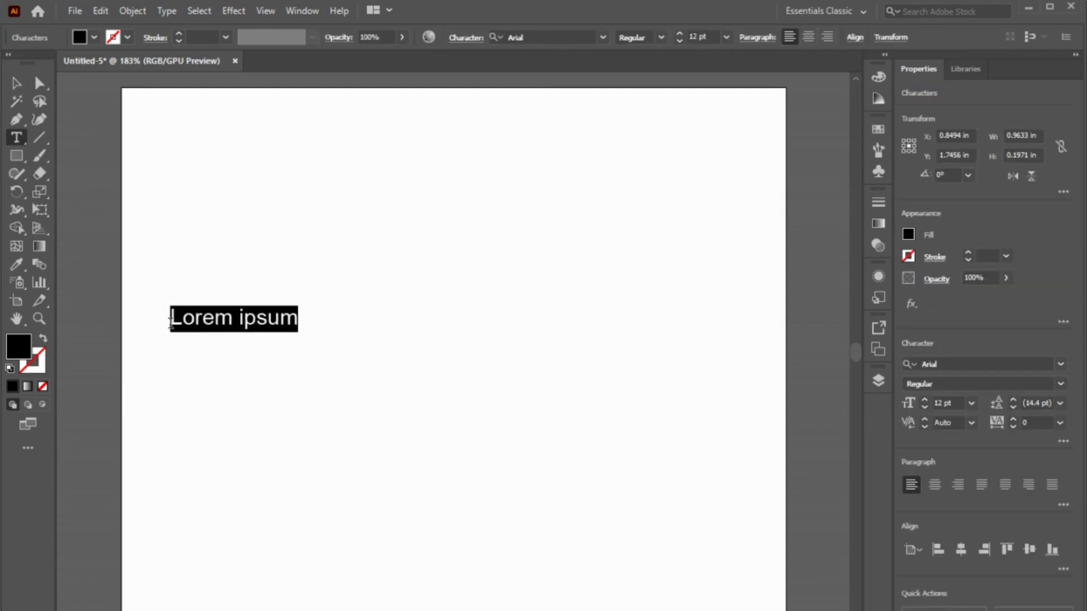
{"action": "type", "text": "A"}
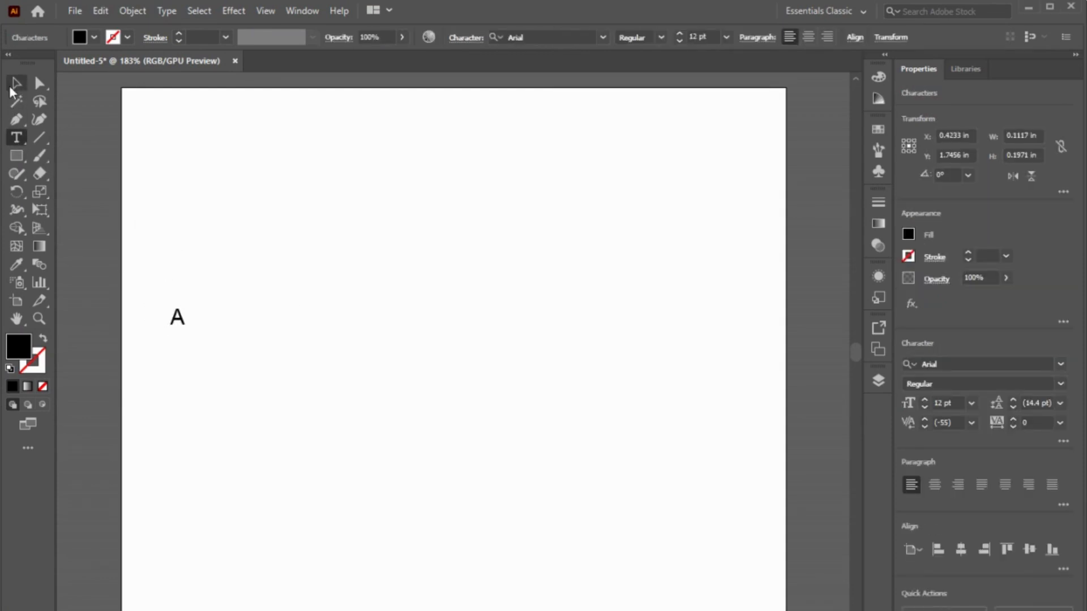
{"action": "left_click", "coordinate": [13, 88]}
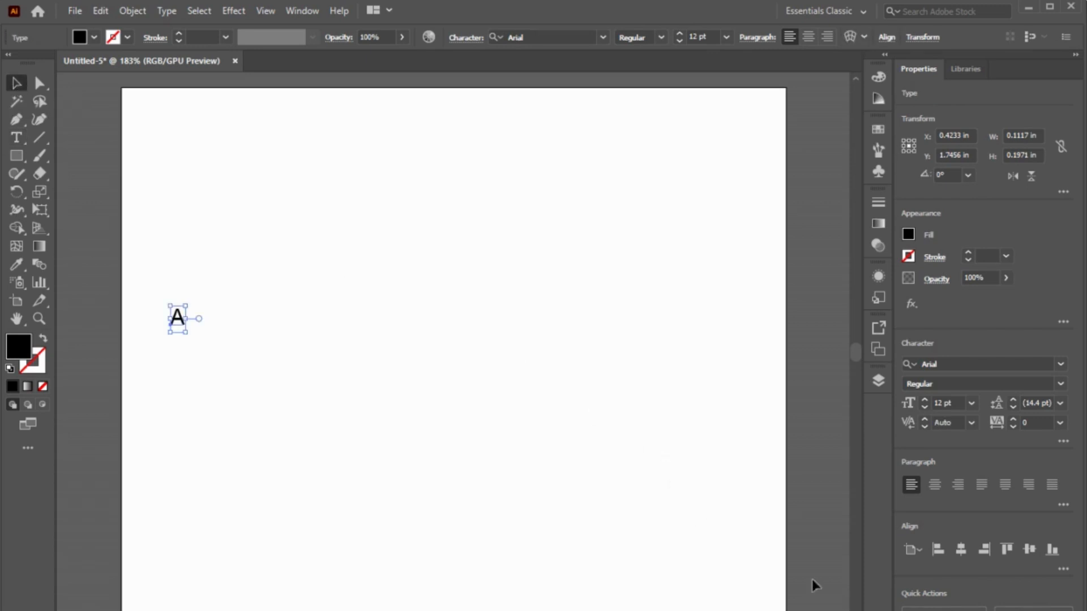
{"action": "key", "text": "ctrl+shift+o"}
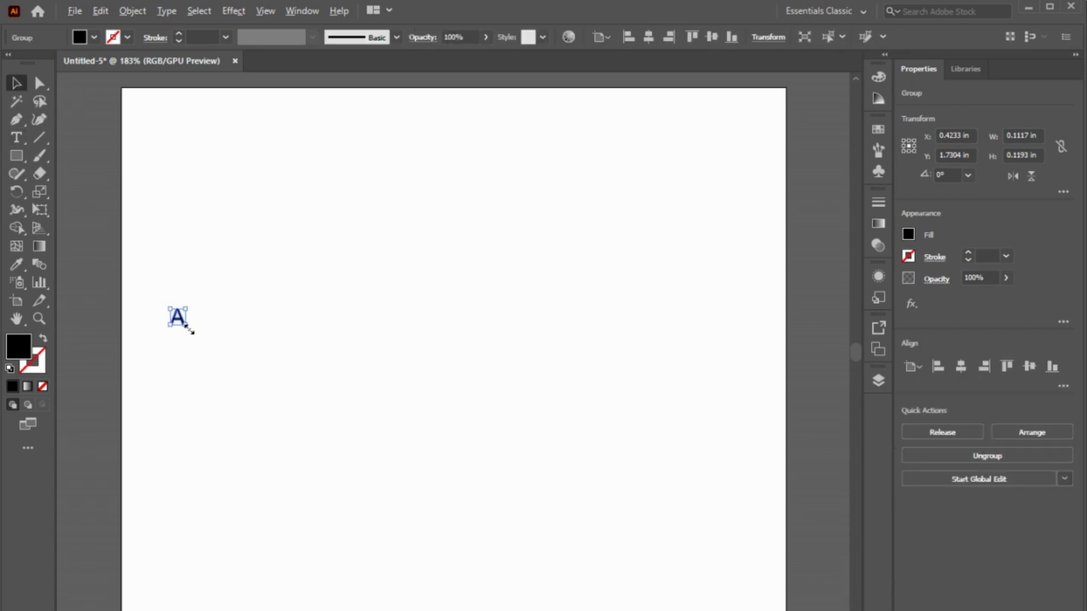
Step: Enlarge the outlined A, duplicate it to its right, and scale the copy down to about 0.9 in wide
{"action": "left_click_drag", "start_coordinate": [188, 328], "coordinate": [308, 442]}
{"action": "left_click_drag", "start_coordinate": [202, 364], "coordinate": [481, 358]}
{"action": "left_click_drag", "start_coordinate": [610, 440], "coordinate": [560, 383]}
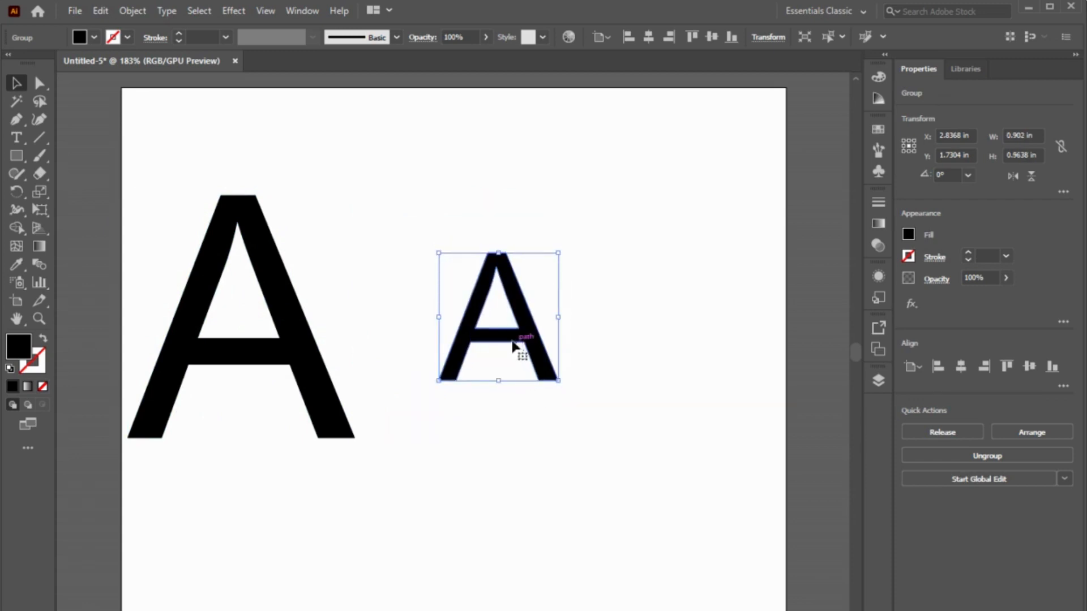
Step: Arrange the small A with duplicates in an evenly spaced grid of two columns and three rows beside the large A
{"action": "left_click_drag", "start_coordinate": [513, 344], "coordinate": [637, 196]}
{"action": "left_click", "coordinate": [750, 164]}
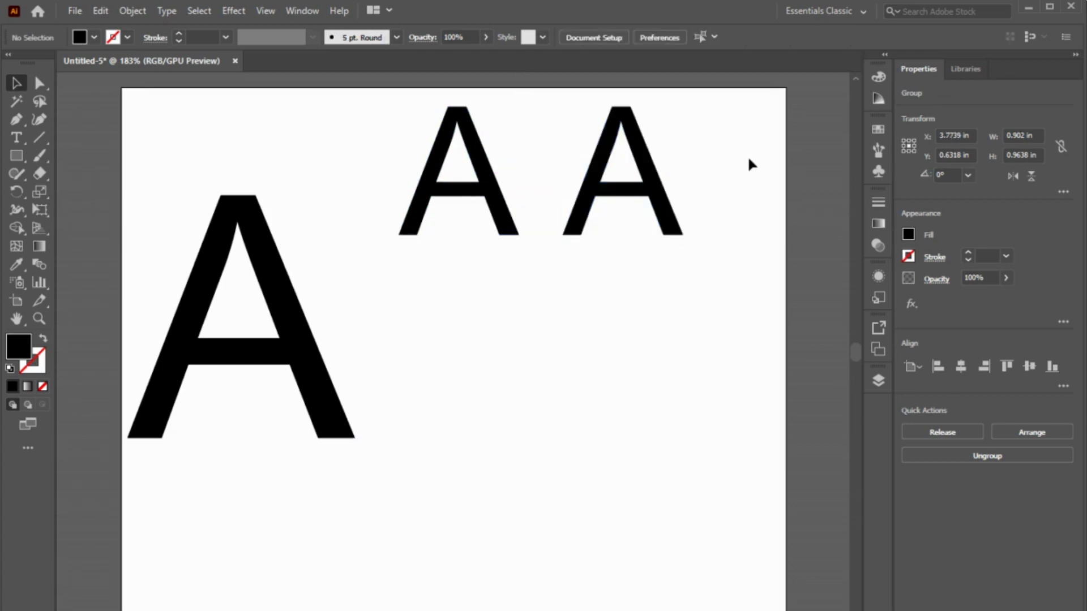
{"action": "left_click_drag", "start_coordinate": [746, 143], "coordinate": [441, 240]}
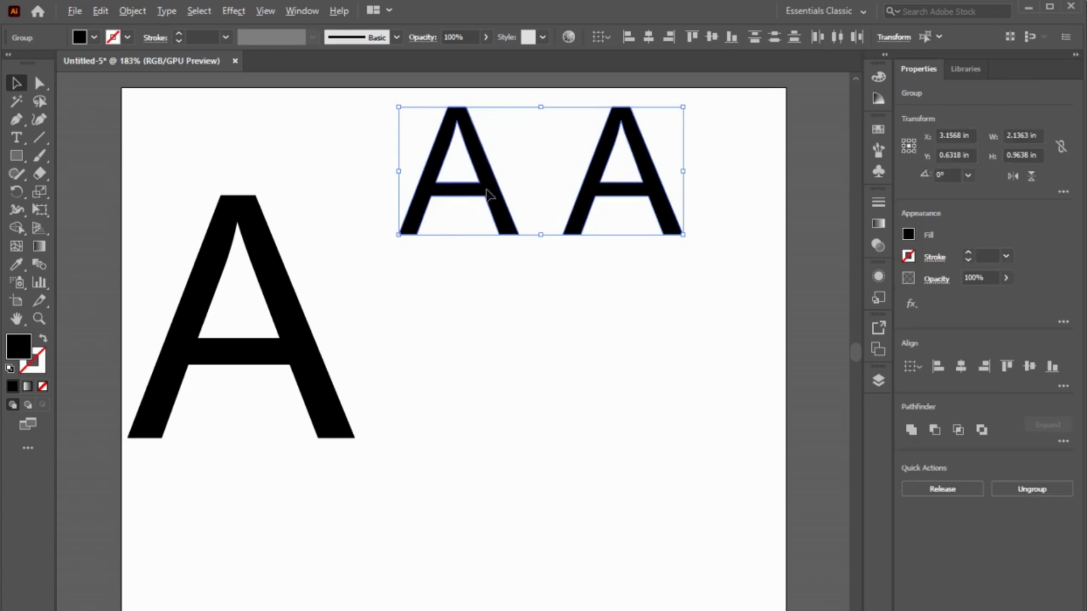
{"action": "left_click_drag", "start_coordinate": [492, 192], "coordinate": [490, 363]}
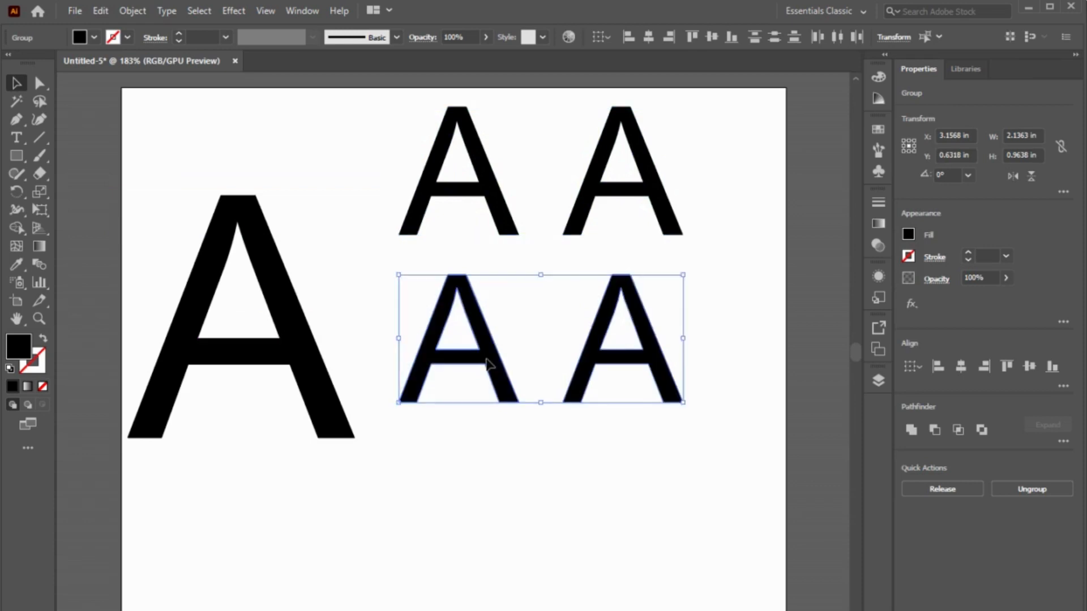
{"action": "key", "text": "ctrl+d"}
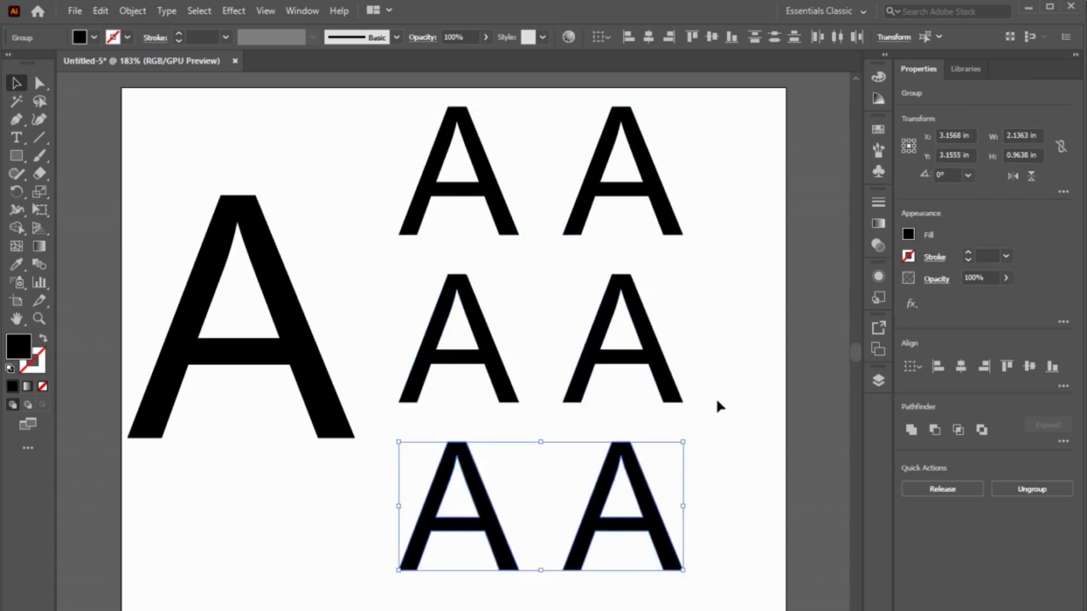
{"action": "left_click", "coordinate": [735, 383]}
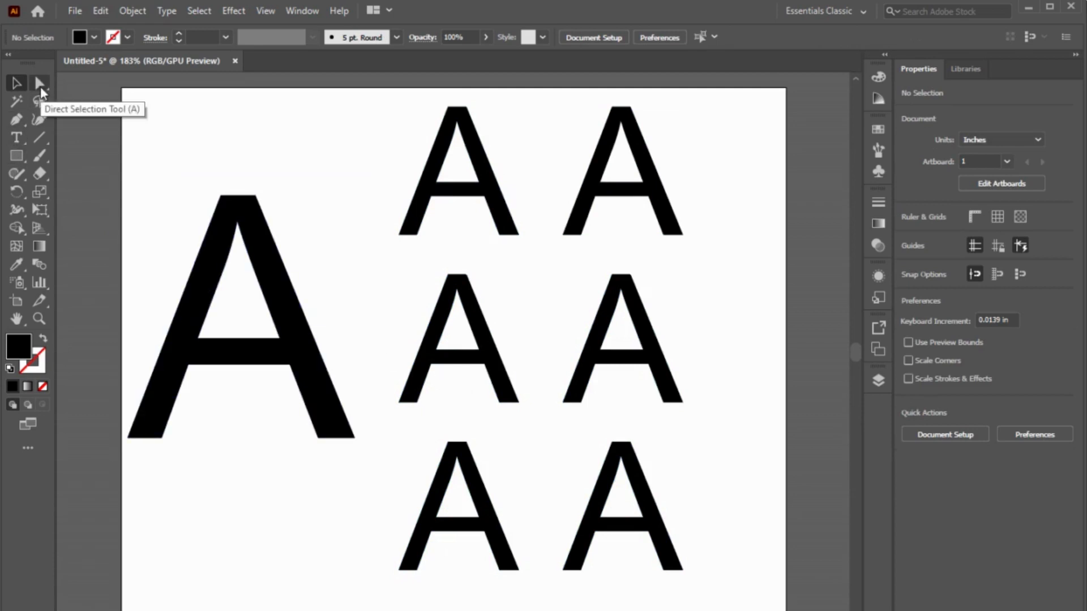
Step: Round the inner bottom corners of both legs on the first small A in the top row
{"action": "left_click", "coordinate": [40, 85]}
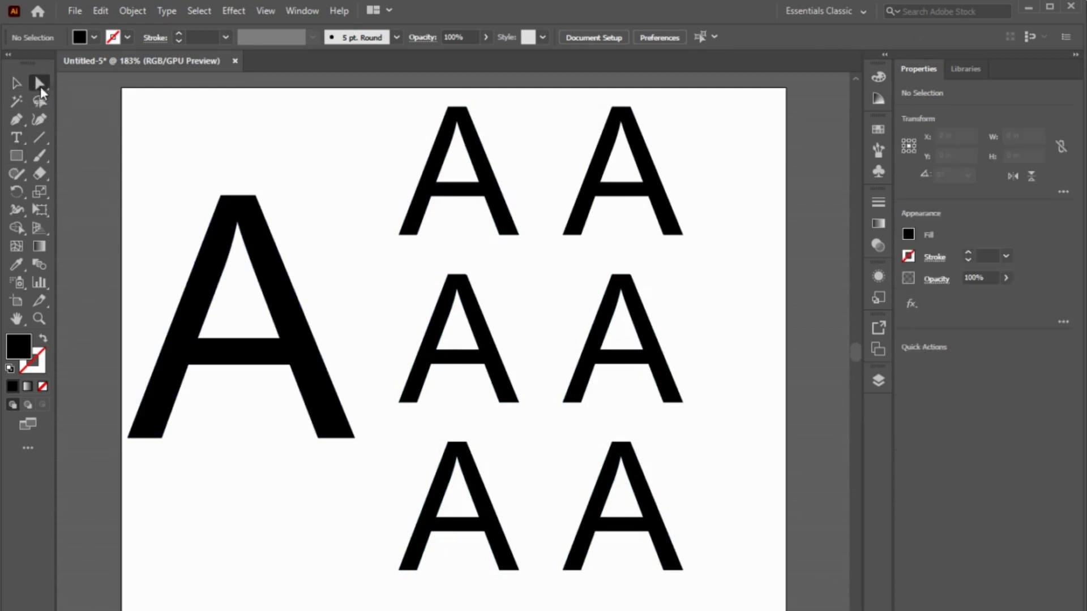
{"action": "left_click", "coordinate": [418, 236]}
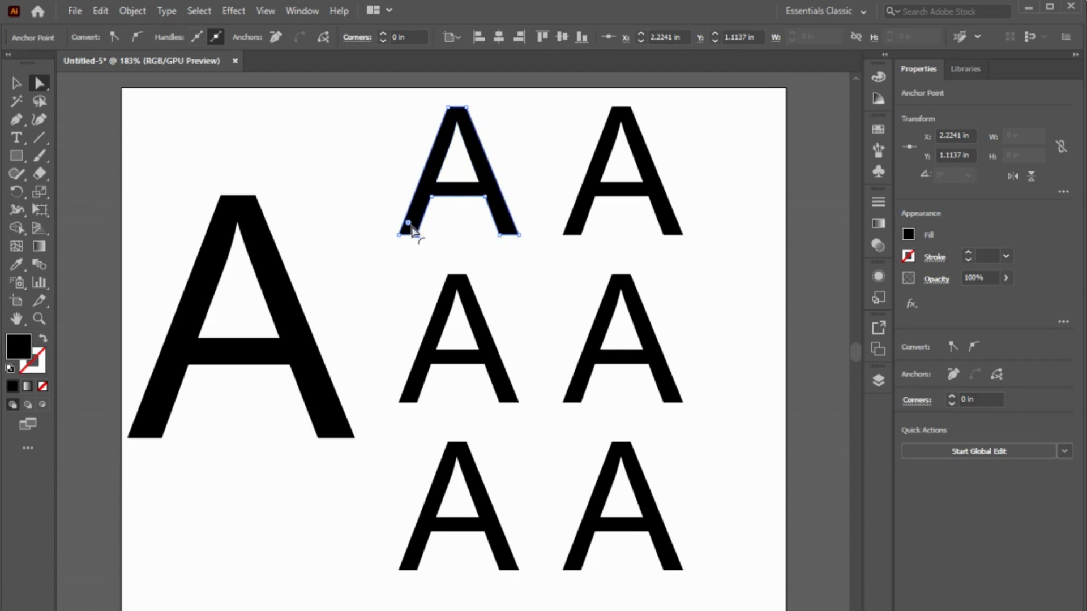
{"action": "left_click_drag", "start_coordinate": [410, 226], "coordinate": [409, 226]}
{"action": "left_click", "coordinate": [454, 249]}
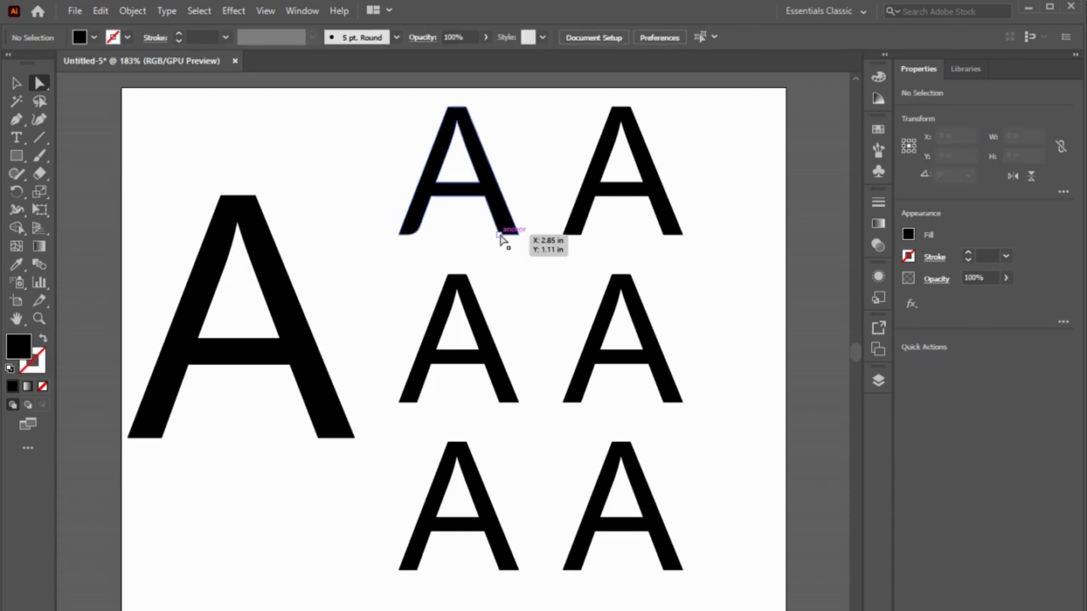
{"action": "left_click", "coordinate": [500, 234]}
{"action": "left_click_drag", "start_coordinate": [510, 231], "coordinate": [508, 227]}
{"action": "left_click", "coordinate": [463, 238]}
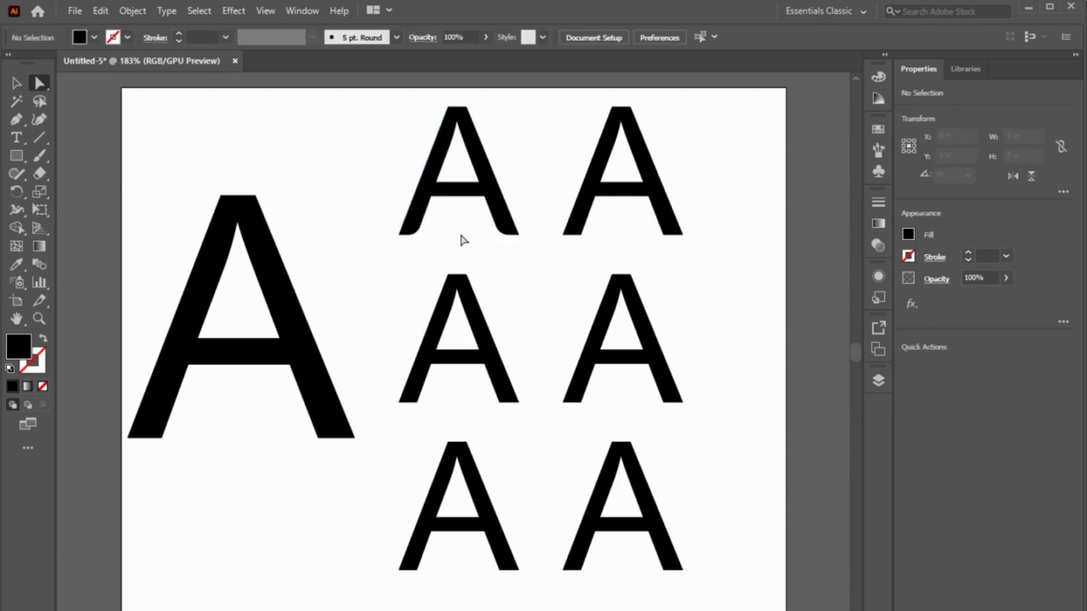
Step: Round the outer bottom corners of both legs on the second A in the top row, the right one about 0.08 in
{"action": "left_click", "coordinate": [564, 238]}
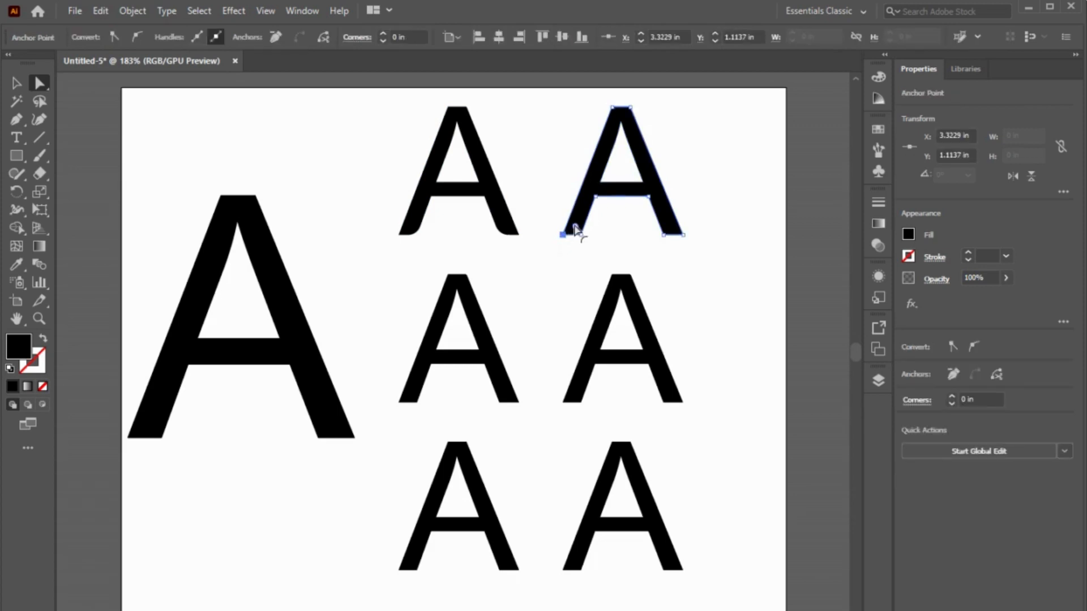
{"action": "left_click_drag", "start_coordinate": [575, 229], "coordinate": [576, 225]}
{"action": "left_click", "coordinate": [658, 252]}
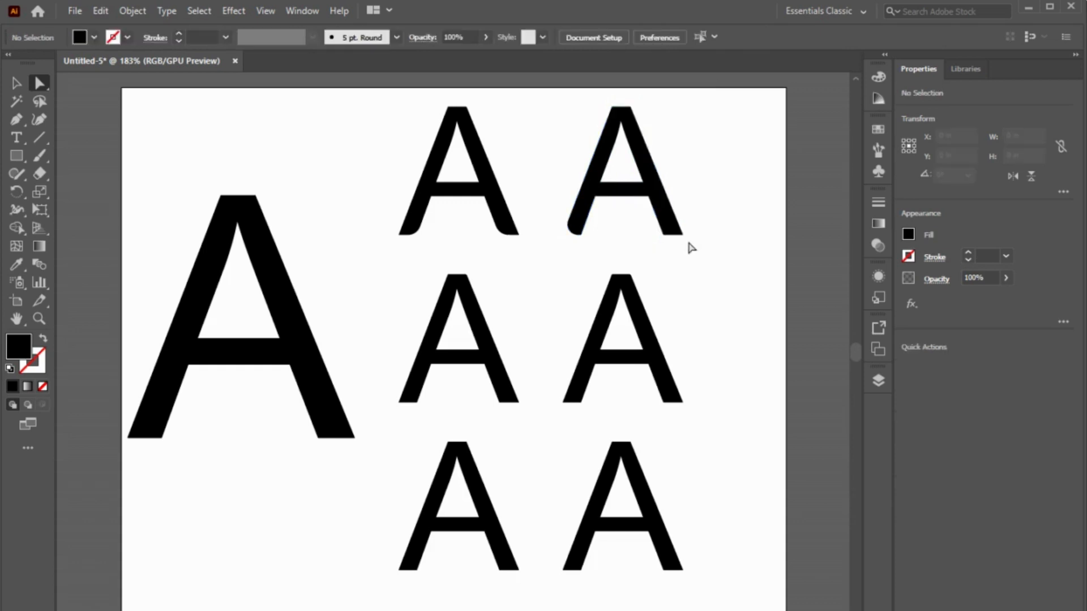
{"action": "left_click", "coordinate": [683, 236]}
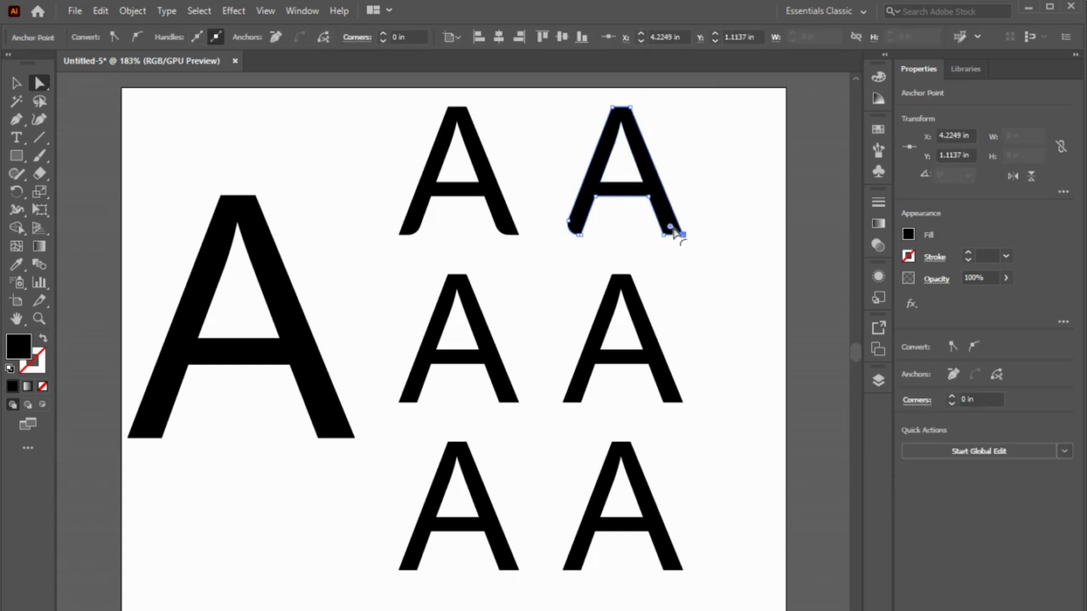
{"action": "left_click_drag", "start_coordinate": [670, 229], "coordinate": [673, 229]}
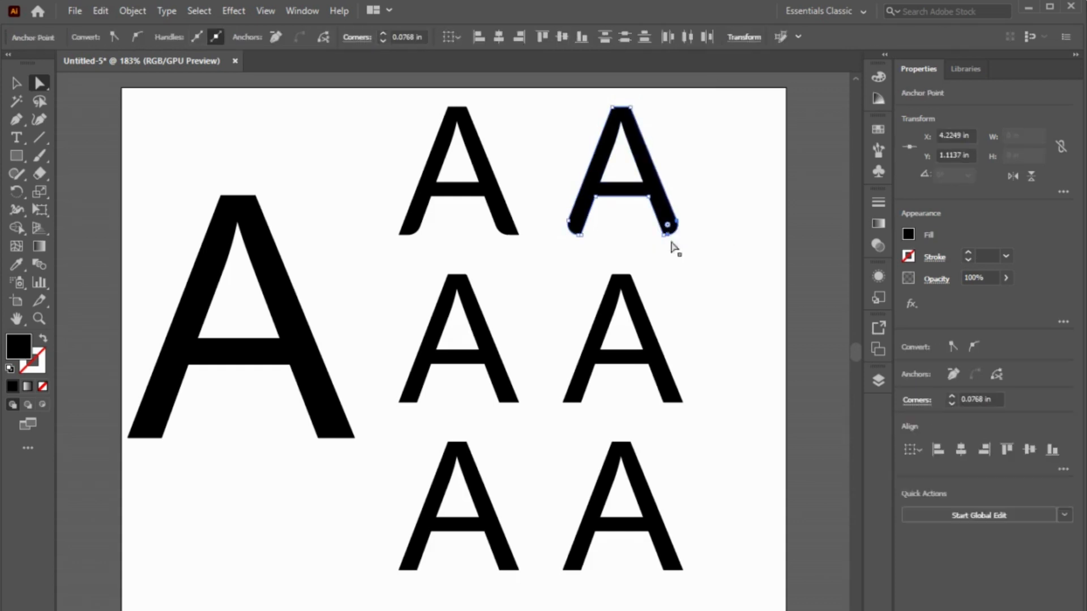
{"action": "left_click", "coordinate": [694, 281]}
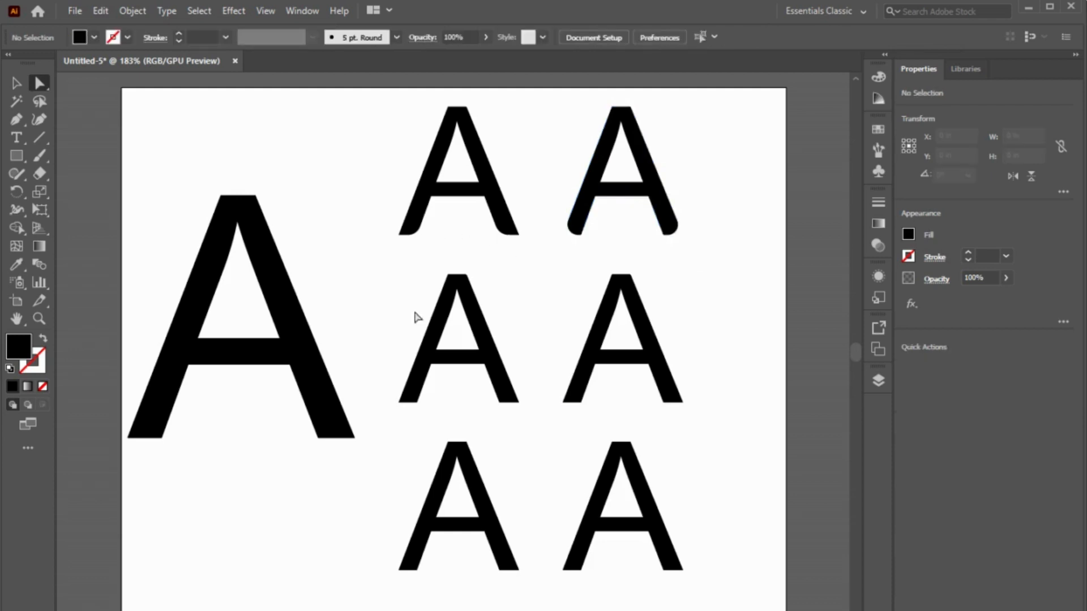
Step: Round the left apex corner and the left corner under the crossbar of the middle row's first A, each about 0.11 in
{"action": "left_click", "coordinate": [449, 277]}
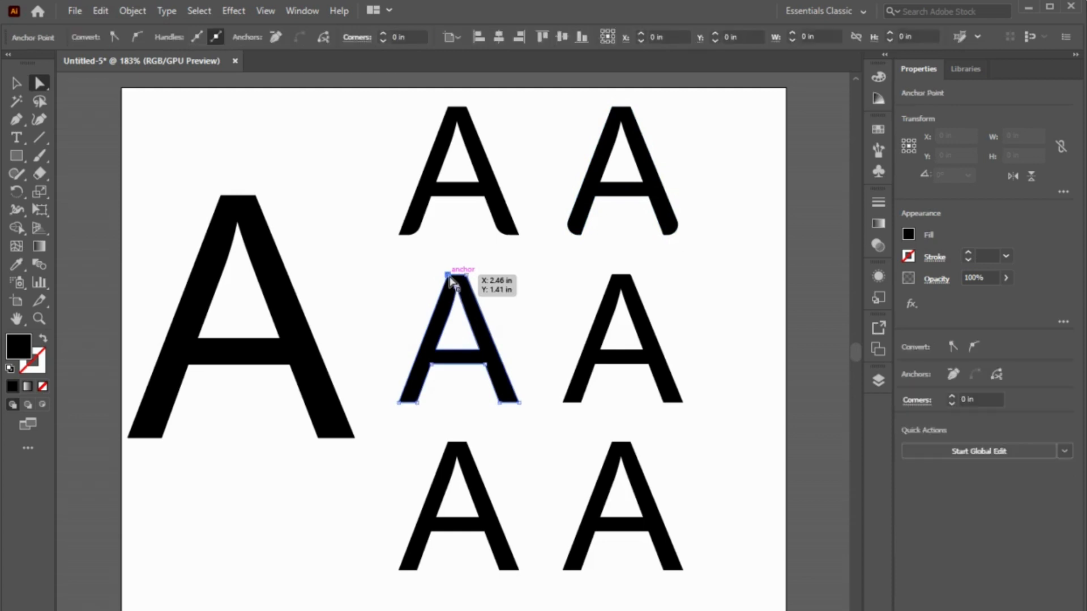
{"action": "left_click_drag", "start_coordinate": [457, 287], "coordinate": [460, 293]}
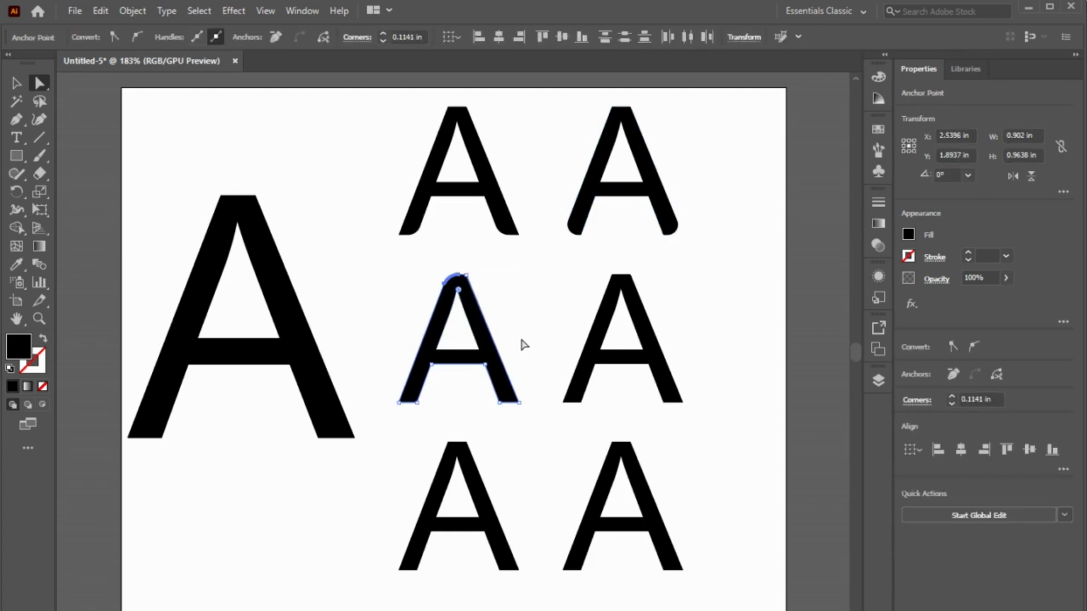
{"action": "left_click", "coordinate": [431, 367]}
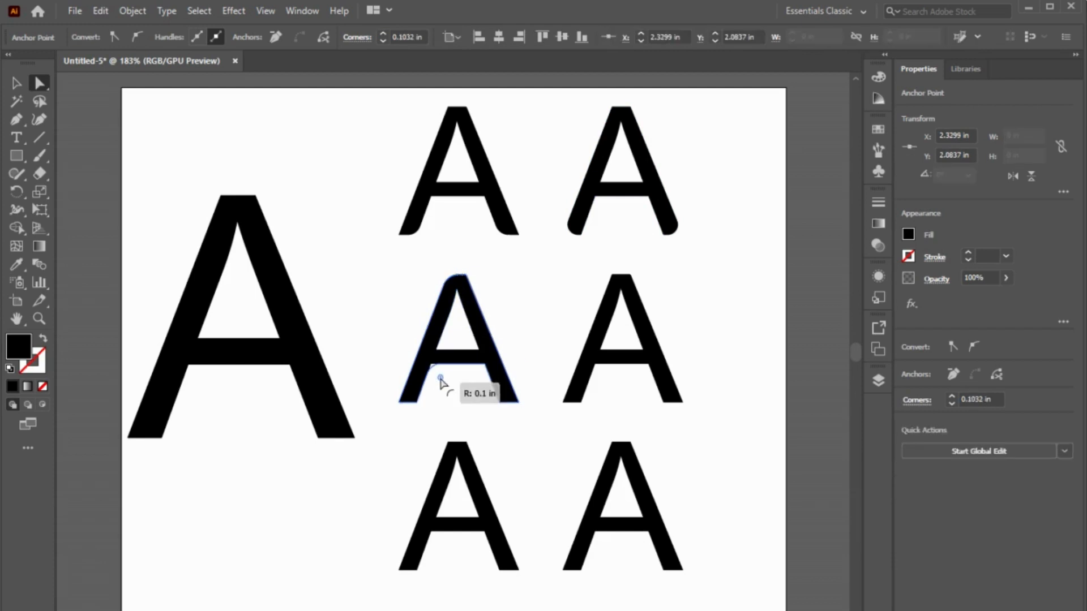
{"action": "left_click_drag", "start_coordinate": [441, 381], "coordinate": [440, 381]}
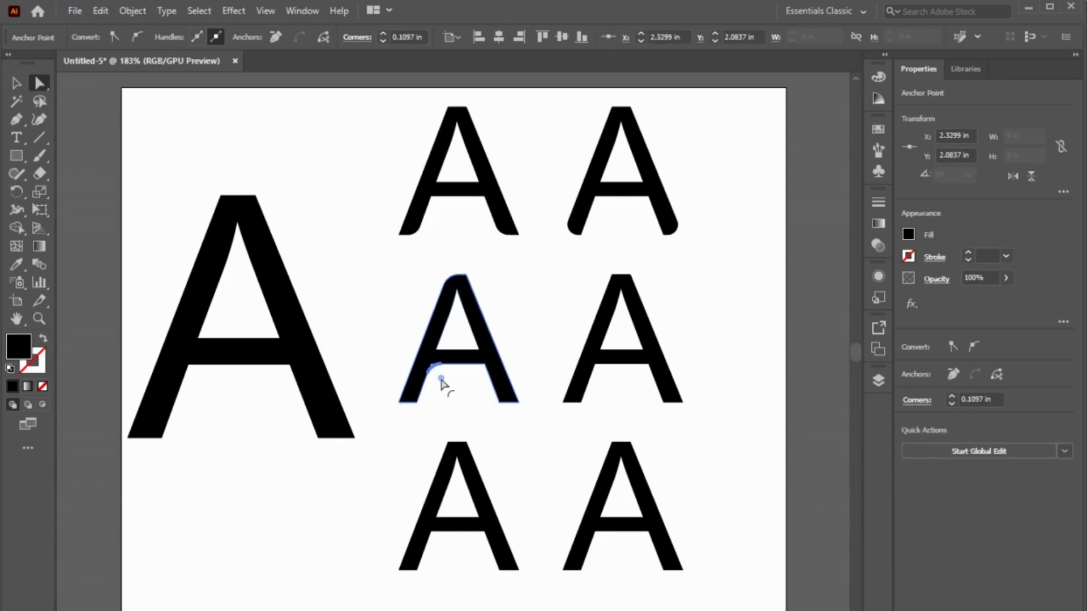
{"action": "left_click", "coordinate": [549, 319]}
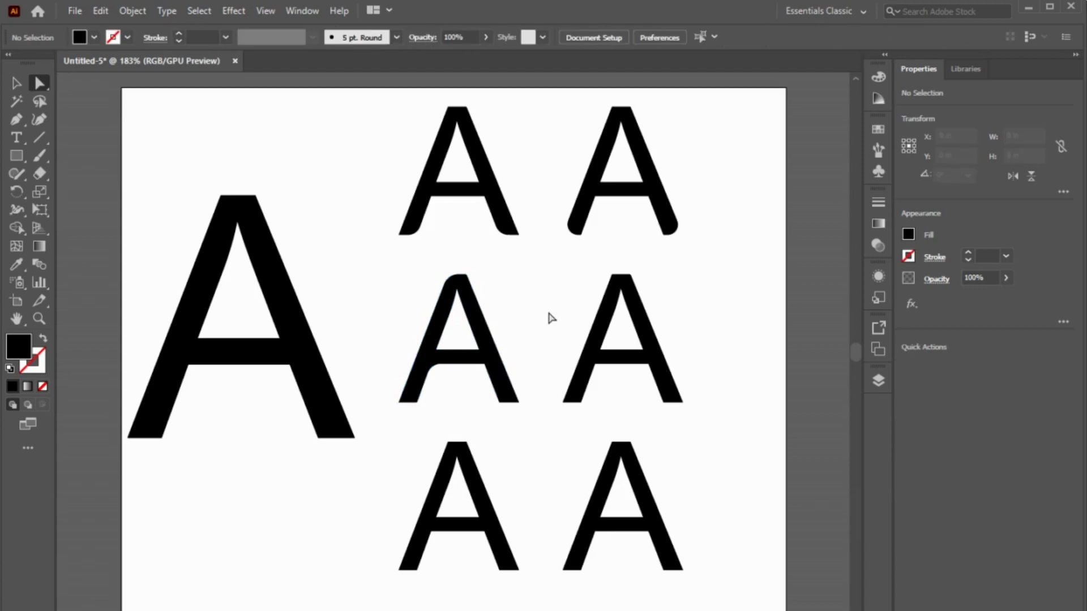
Step: Round the outer bottom corner of the left leg on the first A in the middle row
{"action": "left_click", "coordinate": [399, 403]}
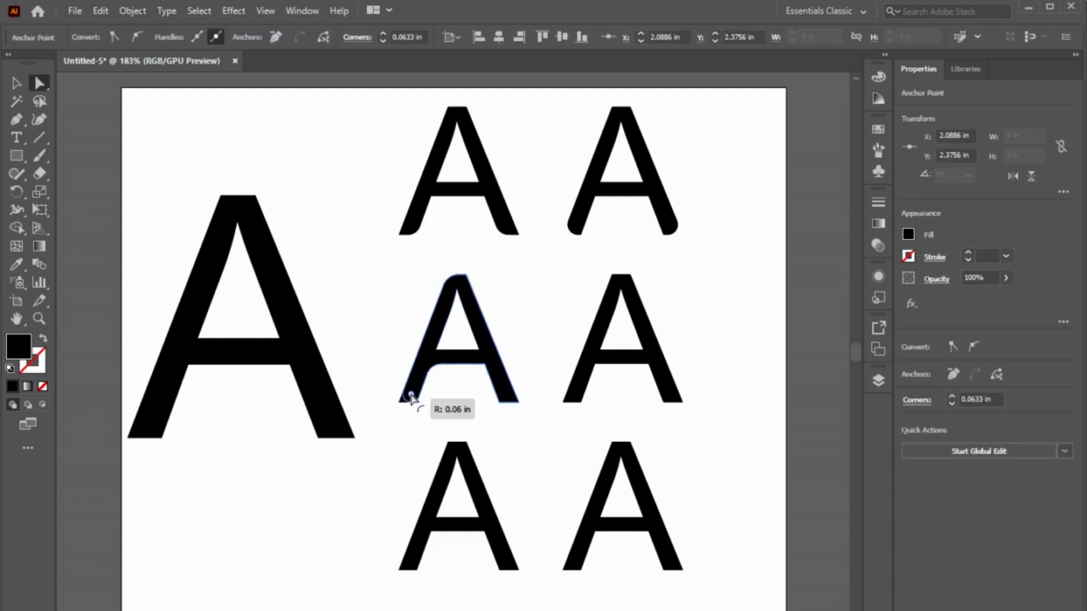
{"action": "left_click_drag", "start_coordinate": [411, 397], "coordinate": [444, 405]}
{"action": "left_click", "coordinate": [461, 406]}
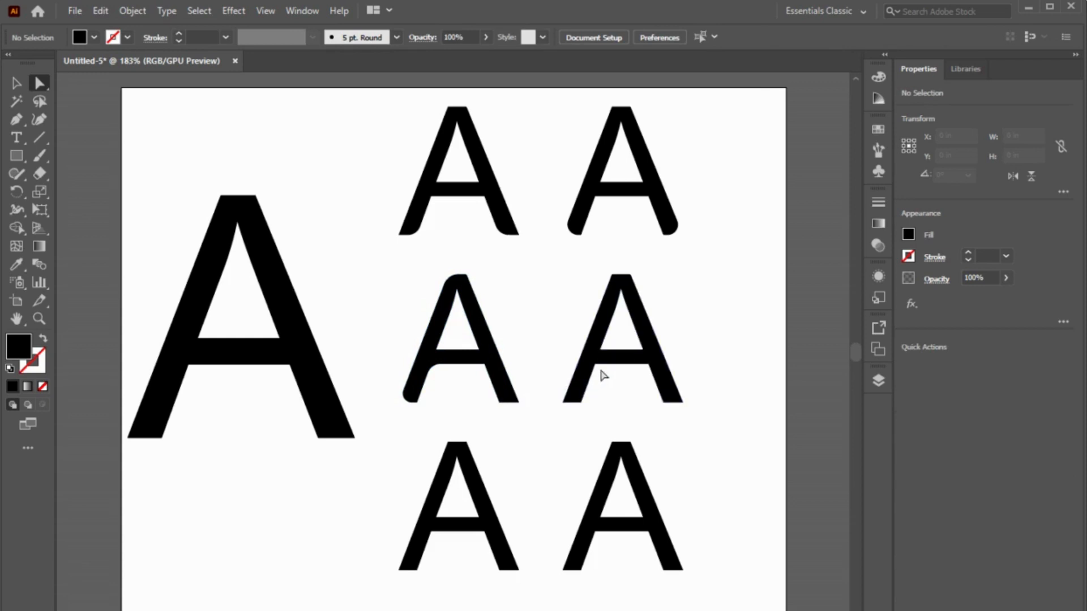
Step: Round the right corner under the crossbar and the right apex corner of the middle row's second A, each about 0.18 in
{"action": "left_click", "coordinate": [649, 368]}
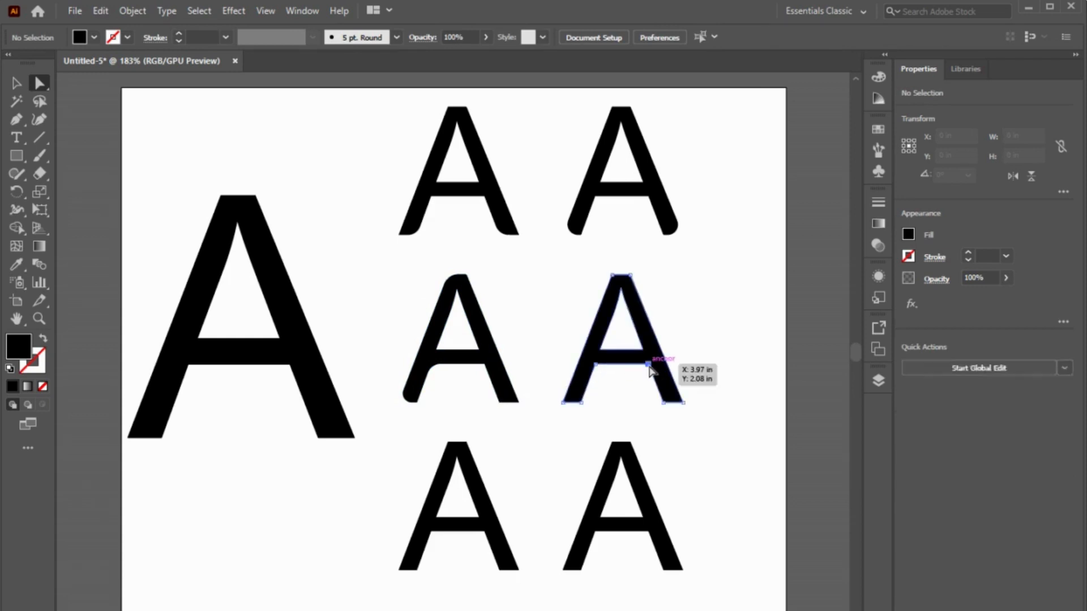
{"action": "left_click_drag", "start_coordinate": [638, 381], "coordinate": [634, 390]}
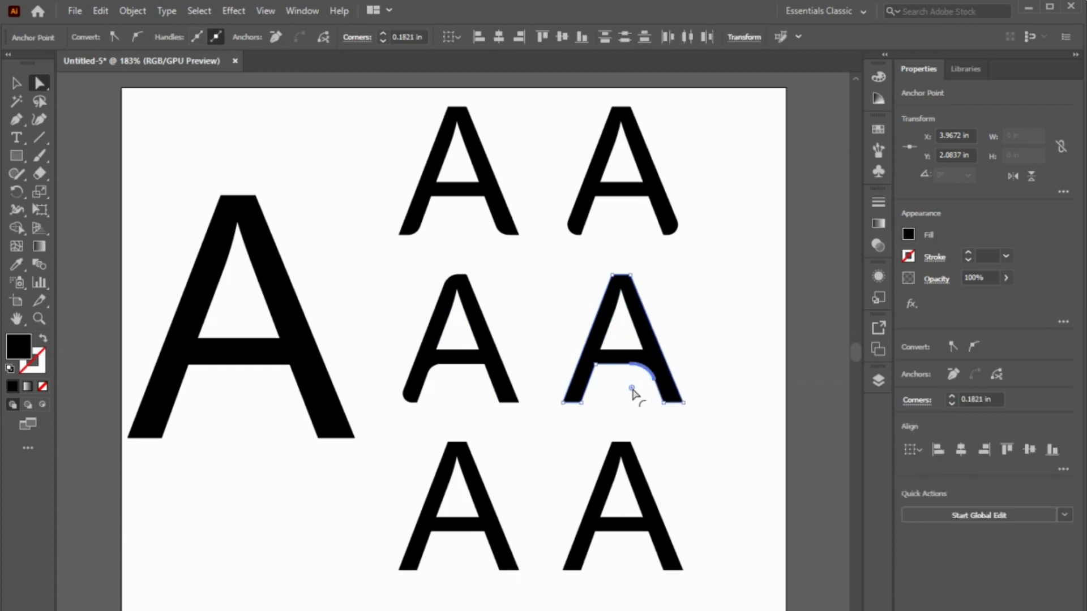
{"action": "left_click", "coordinate": [614, 391]}
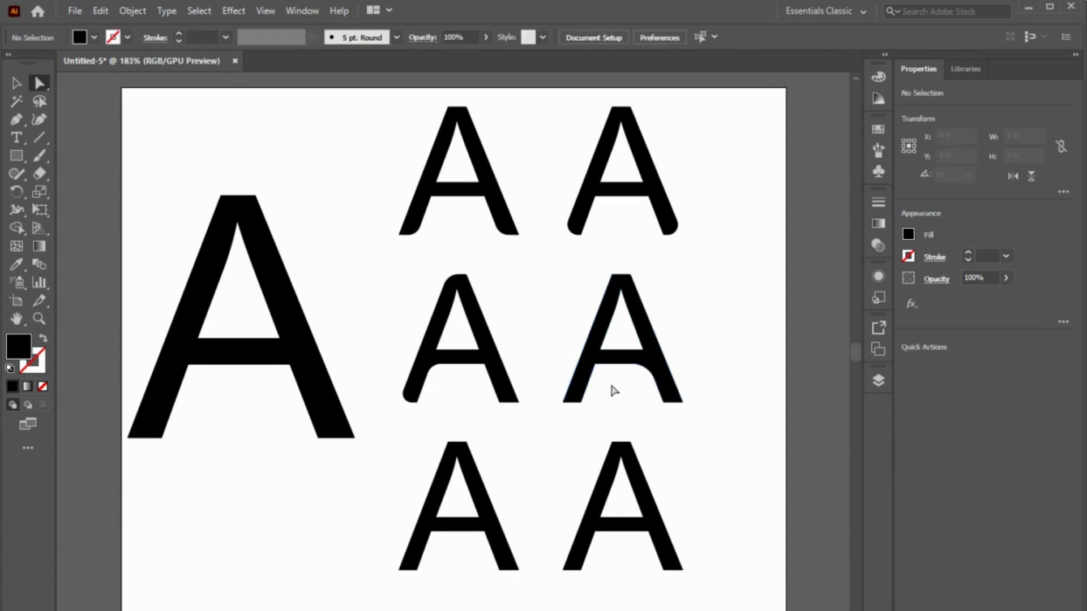
{"action": "left_click", "coordinate": [630, 275]}
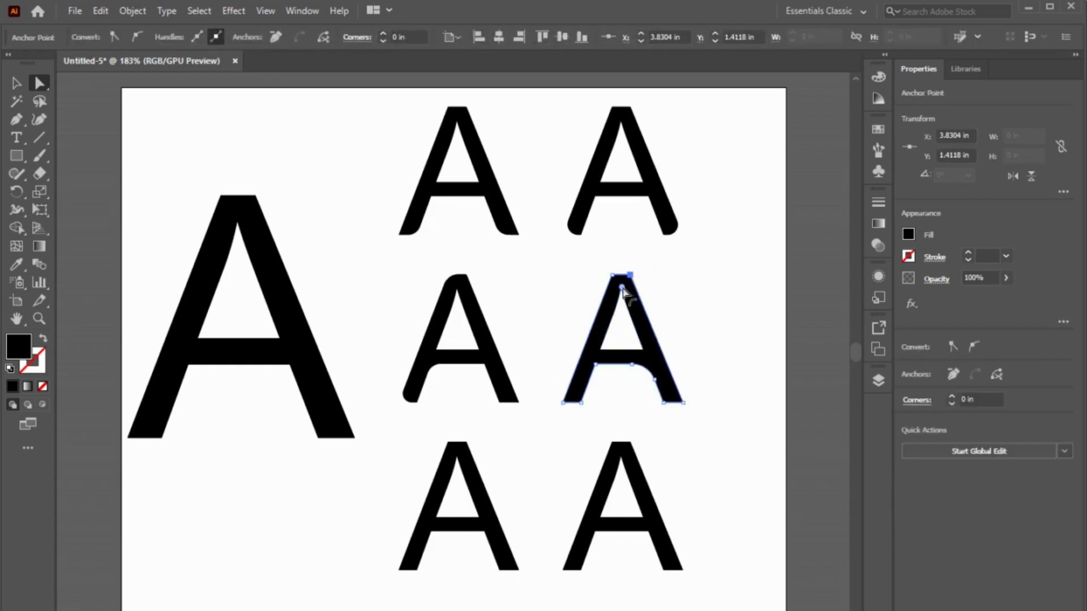
{"action": "left_click_drag", "start_coordinate": [622, 288], "coordinate": [618, 303]}
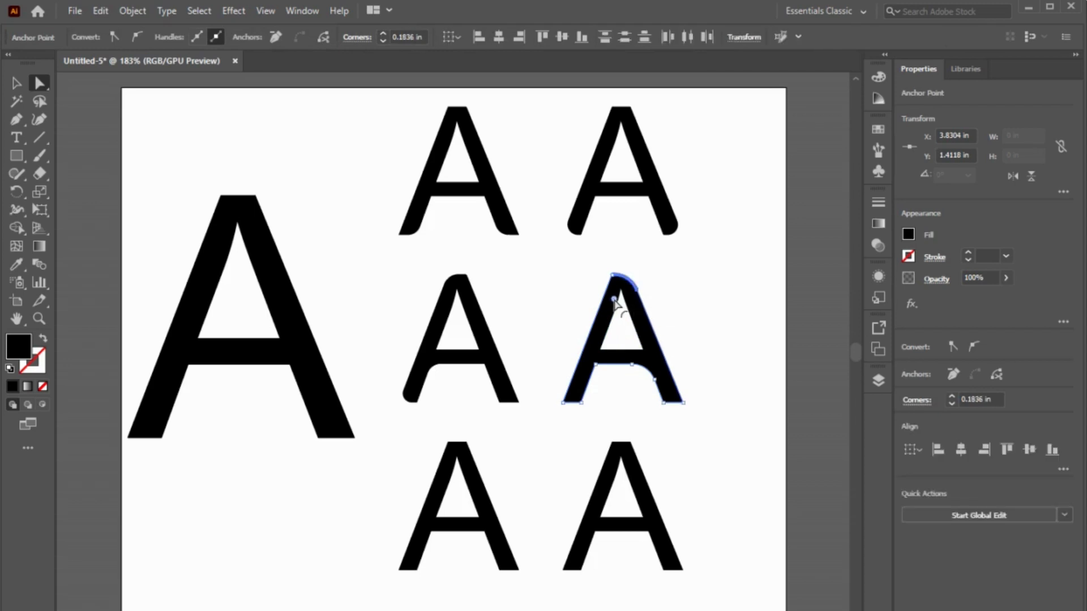
{"action": "left_click", "coordinate": [694, 297]}
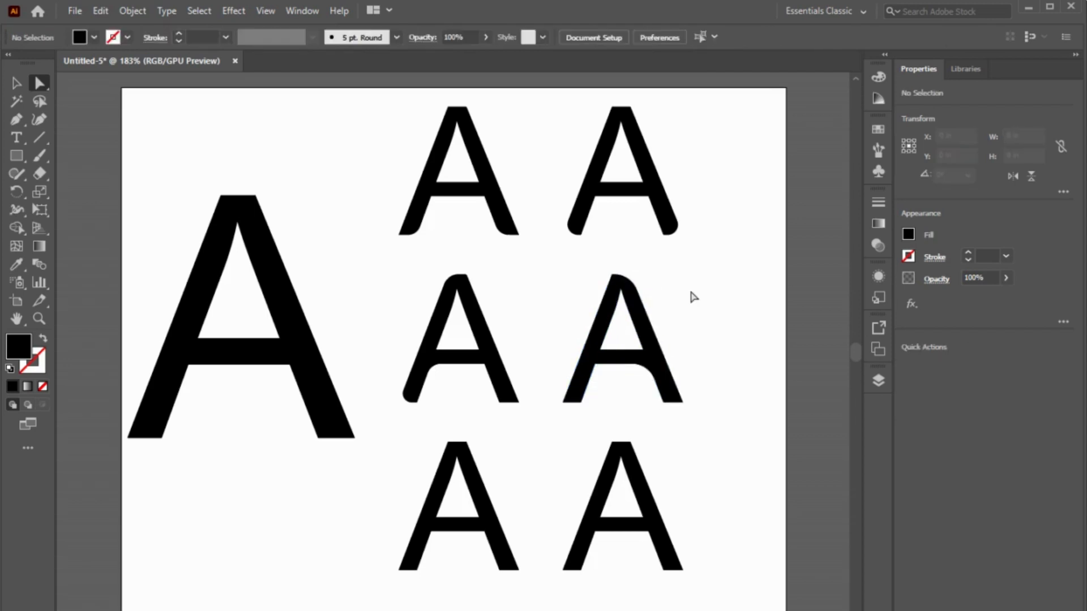
Step: Round the lower left corner of the triangular opening in the second A of the middle row
{"action": "left_click", "coordinate": [602, 352]}
{"action": "left_click_drag", "start_coordinate": [611, 345], "coordinate": [615, 345]}
{"action": "left_click", "coordinate": [698, 316]}
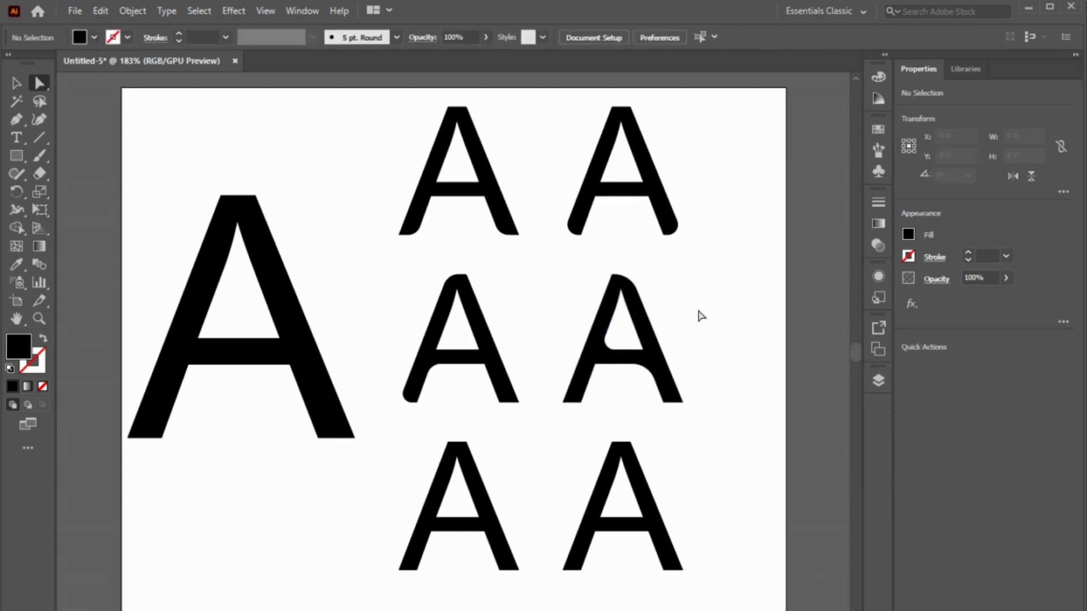
Step: Round both apex corners of the bottom row's first A
{"action": "left_click", "coordinate": [448, 445]}
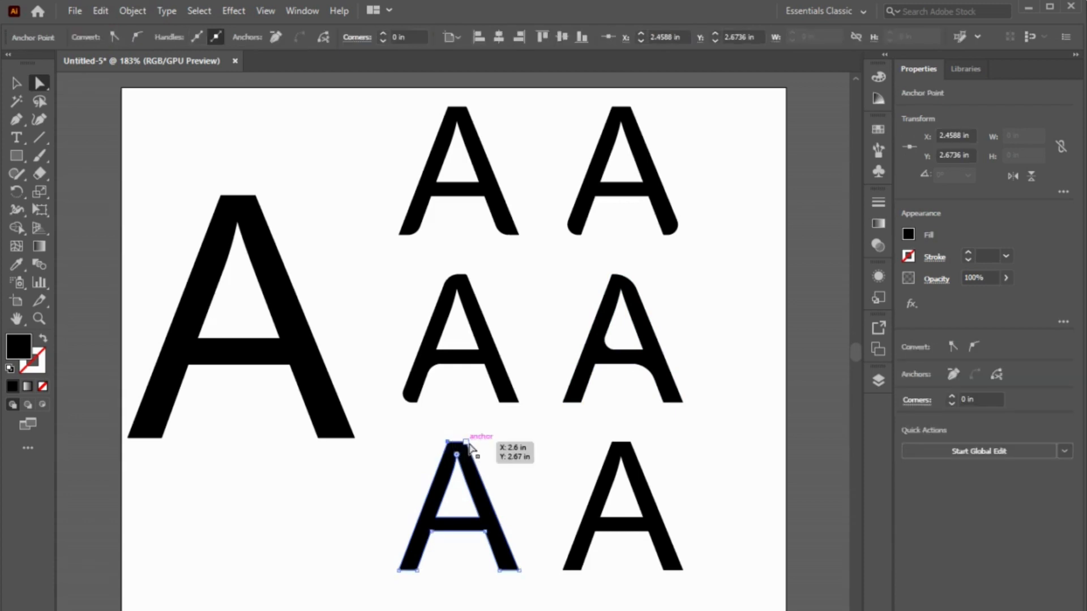
{"action": "left_click", "coordinate": [466, 442], "text": "shift"}
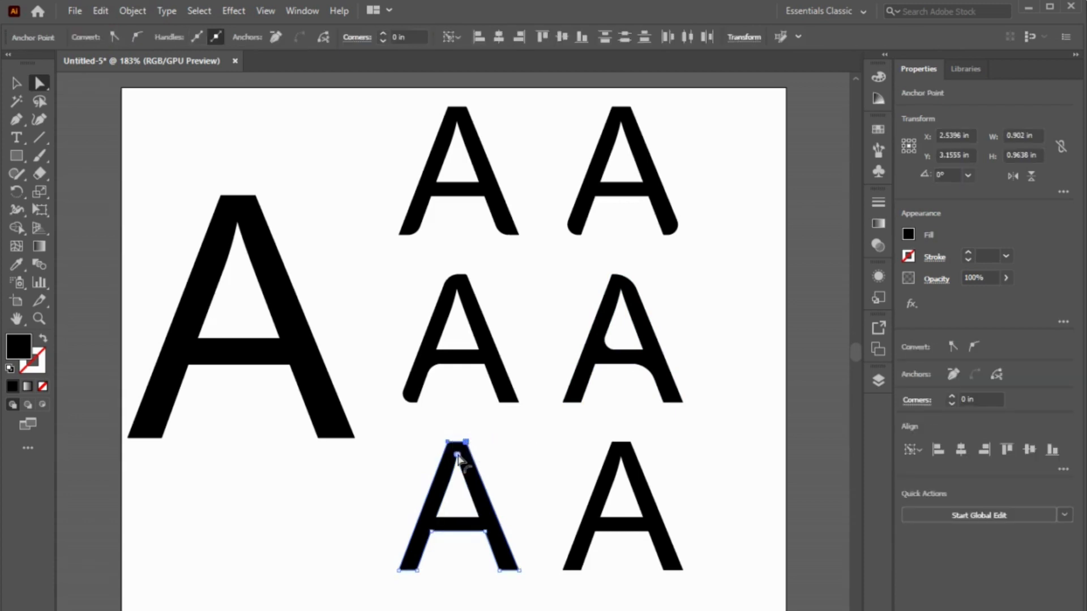
{"action": "left_click_drag", "start_coordinate": [457, 456], "coordinate": [458, 457]}
{"action": "left_click", "coordinate": [495, 451]}
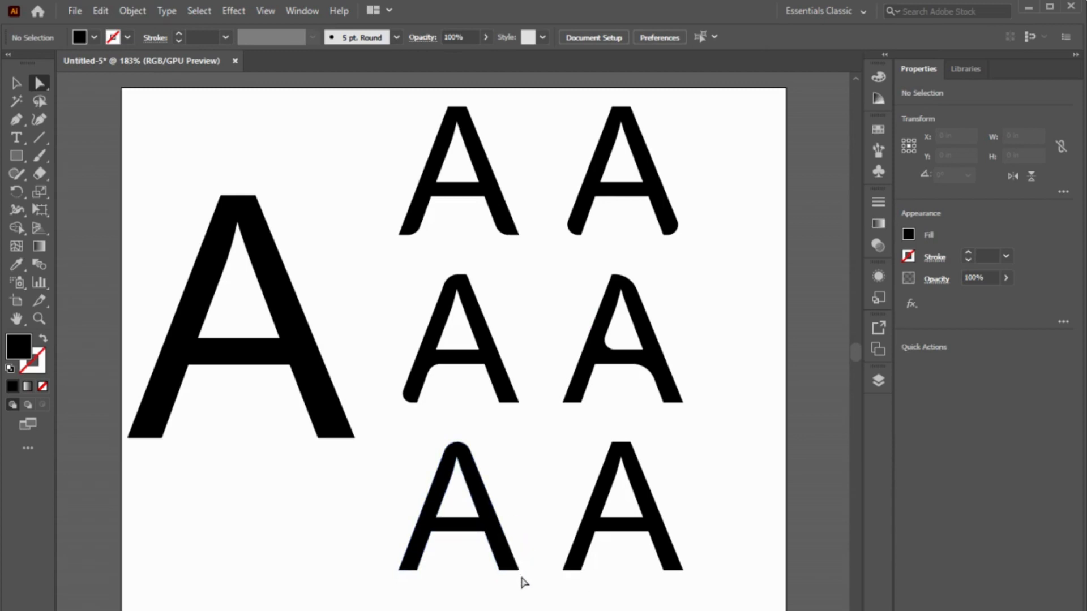
Step: Round the bottom corners of both legs on the bottom row's first A
{"action": "left_click_drag", "start_coordinate": [530, 578], "coordinate": [507, 565]}
{"action": "left_click", "coordinate": [474, 577]}
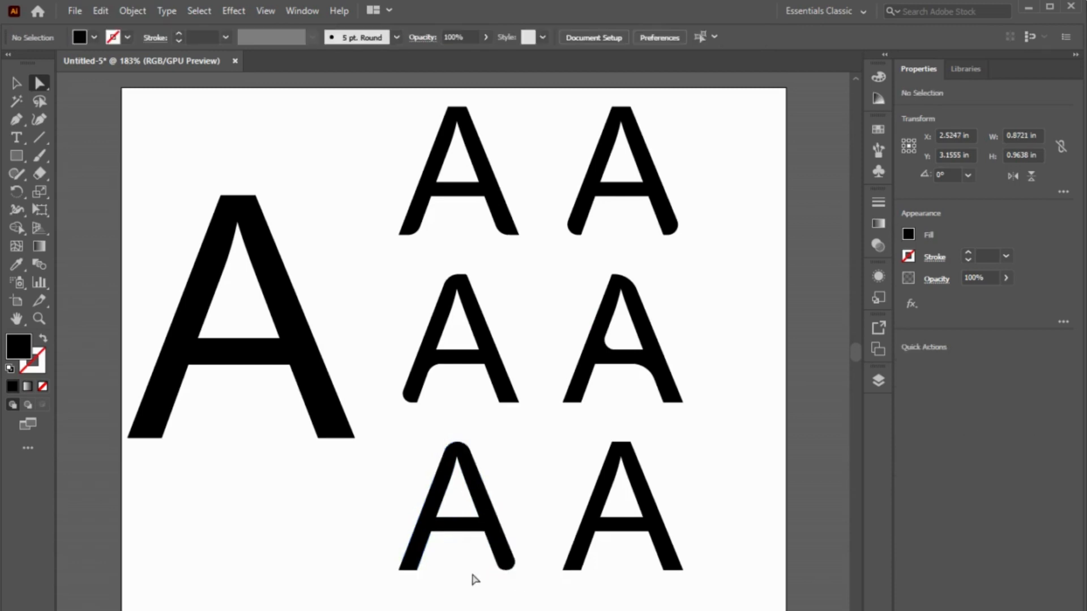
{"action": "left_click", "coordinate": [400, 569]}
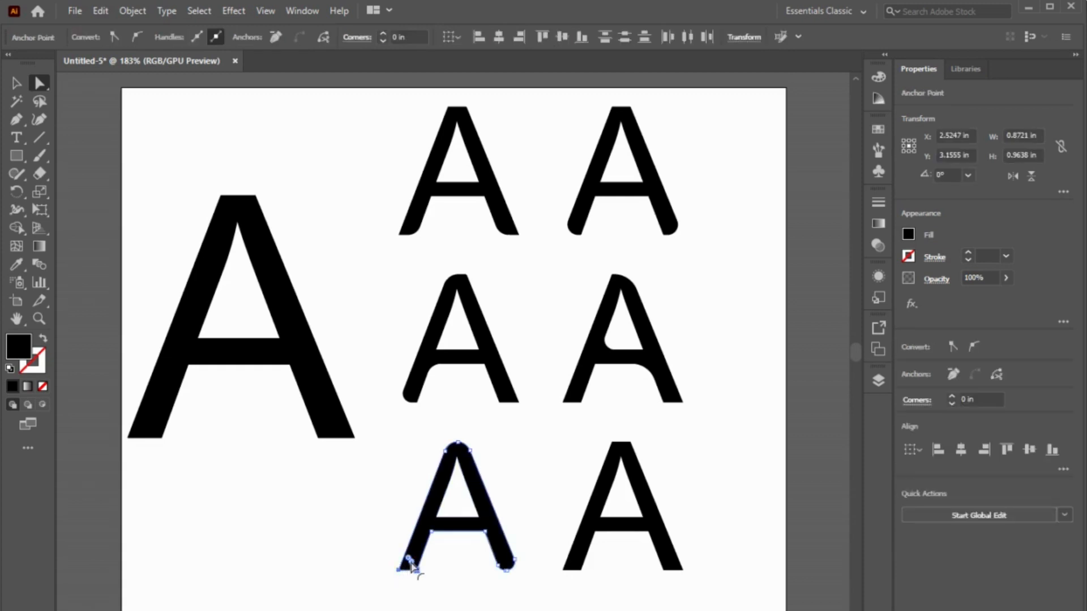
{"action": "left_click_drag", "start_coordinate": [412, 565], "coordinate": [412, 564]}
{"action": "left_click", "coordinate": [457, 584]}
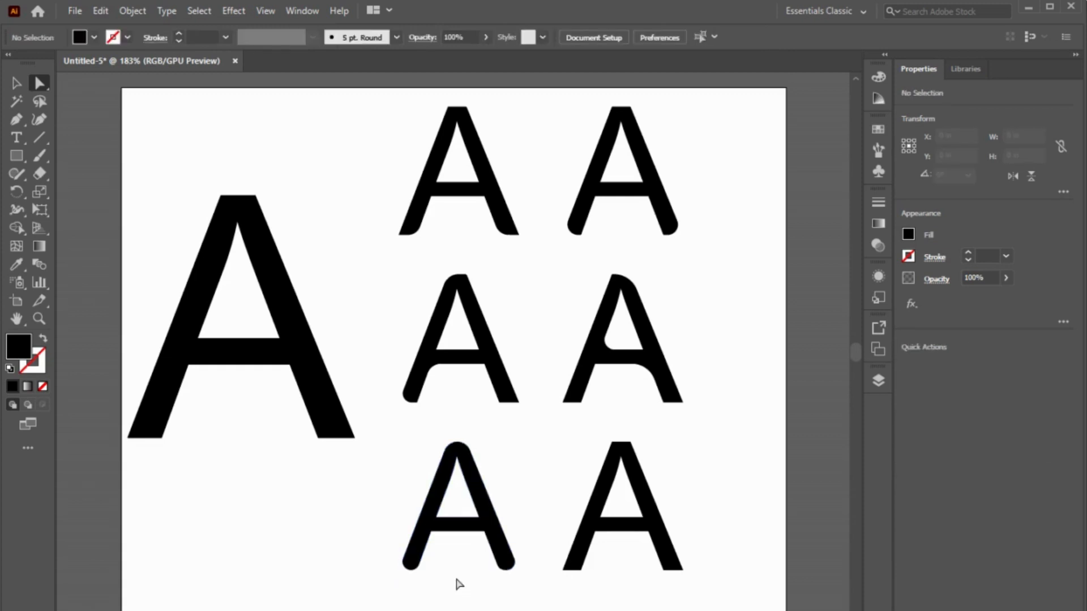
Step: Round both corners under the crossbar of the bottom row's second A, about 0.18 in
{"action": "left_click", "coordinate": [595, 533]}
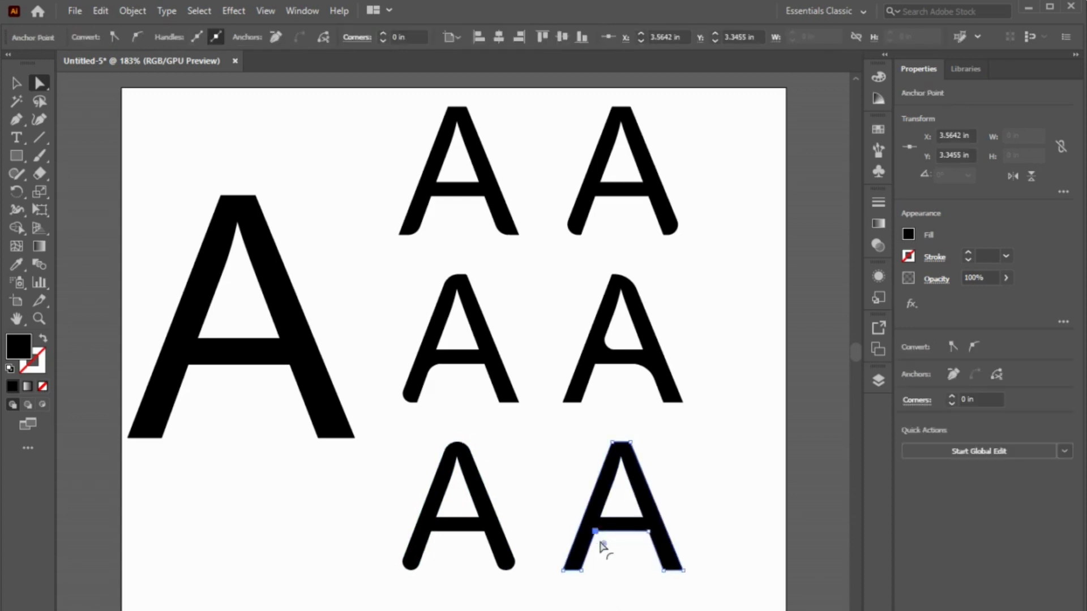
{"action": "left_click_drag", "start_coordinate": [604, 544], "coordinate": [633, 557]}
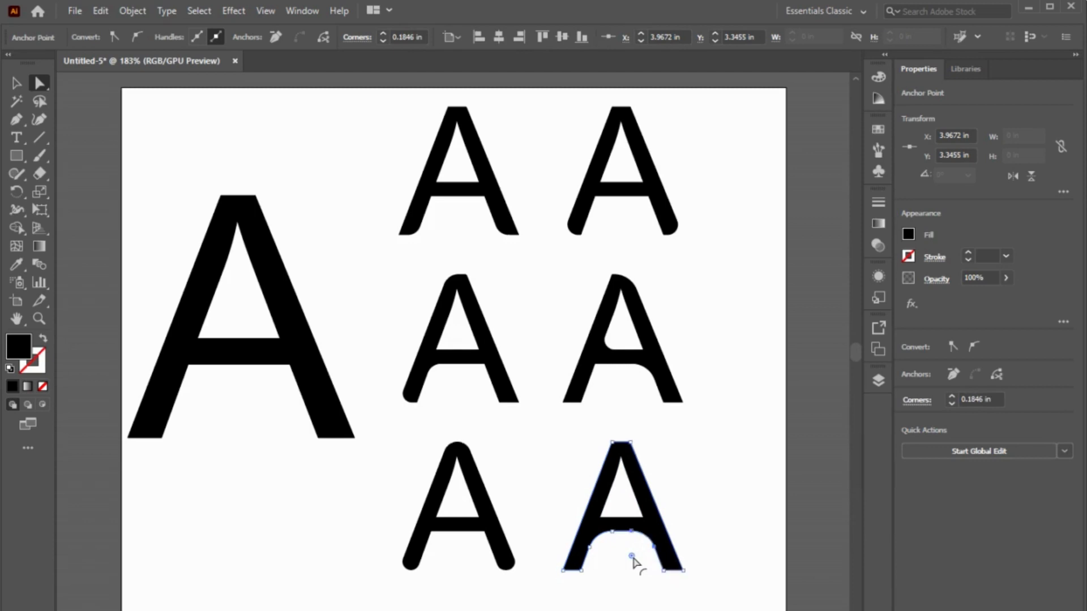
{"action": "left_click", "coordinate": [621, 577]}
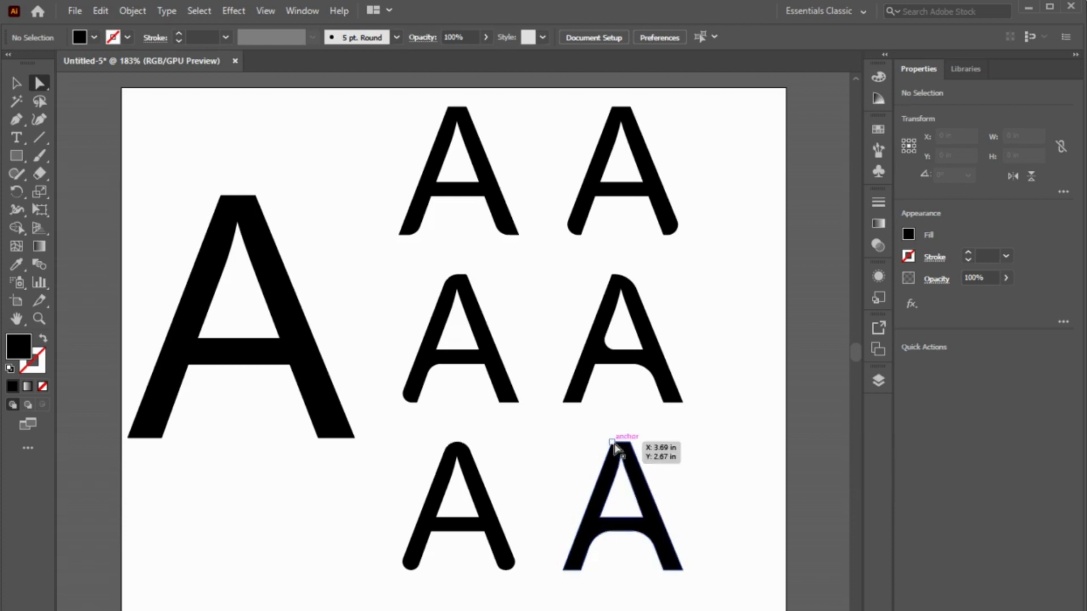
Step: Round the outer bottom corners of both legs on the bottom row's second A, the left one about 0.06 in
{"action": "left_click", "coordinate": [564, 570]}
{"action": "left_click_drag", "start_coordinate": [574, 564], "coordinate": [575, 563]}
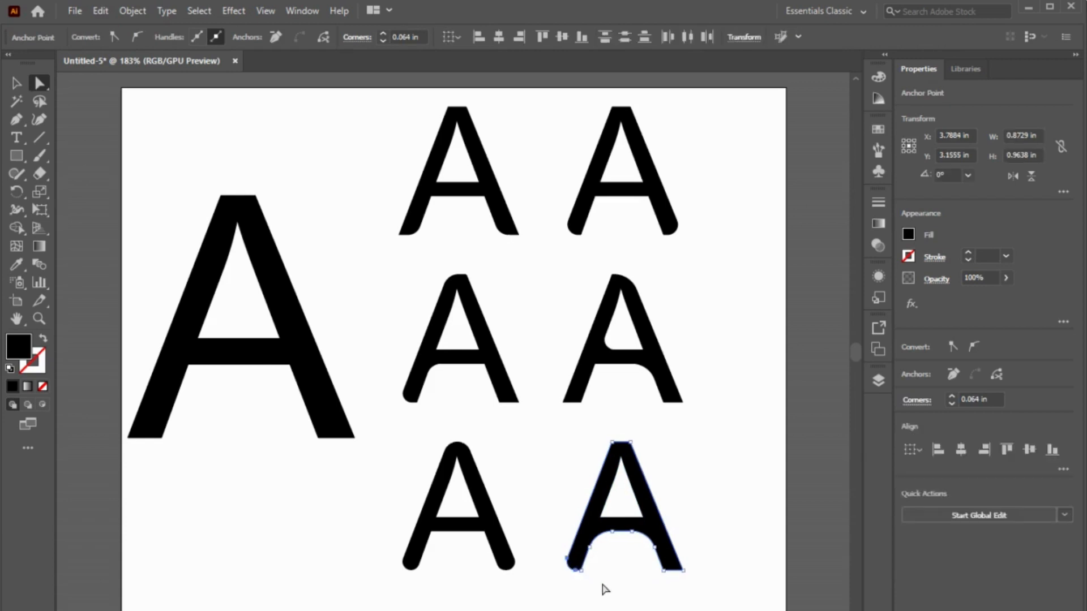
{"action": "left_click", "coordinate": [621, 588]}
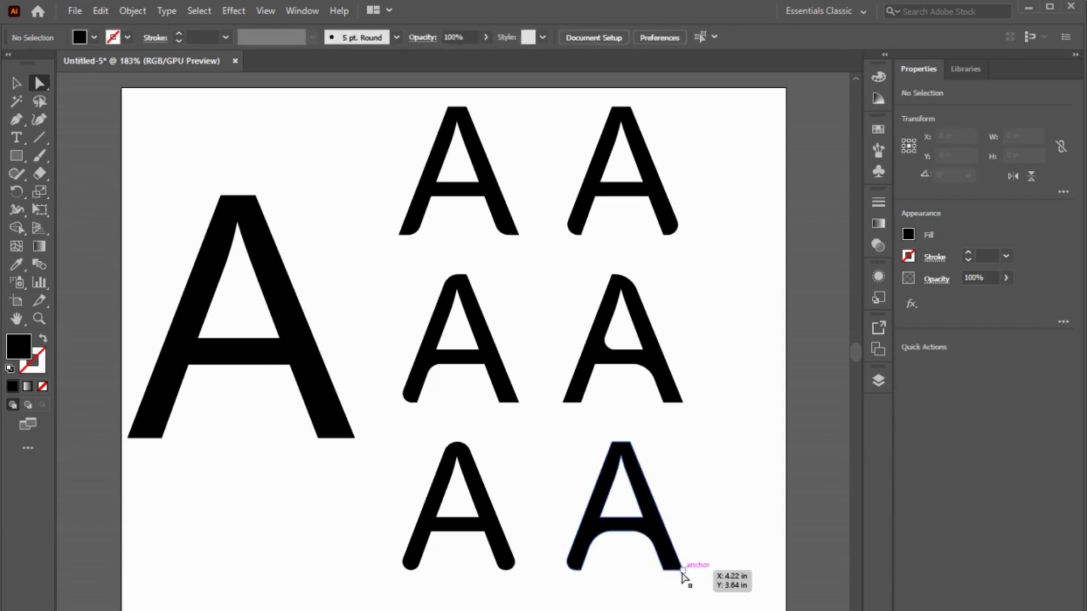
{"action": "left_click", "coordinate": [672, 568]}
{"action": "left_click_drag", "start_coordinate": [673, 568], "coordinate": [660, 568]}
{"action": "left_click", "coordinate": [626, 575]}
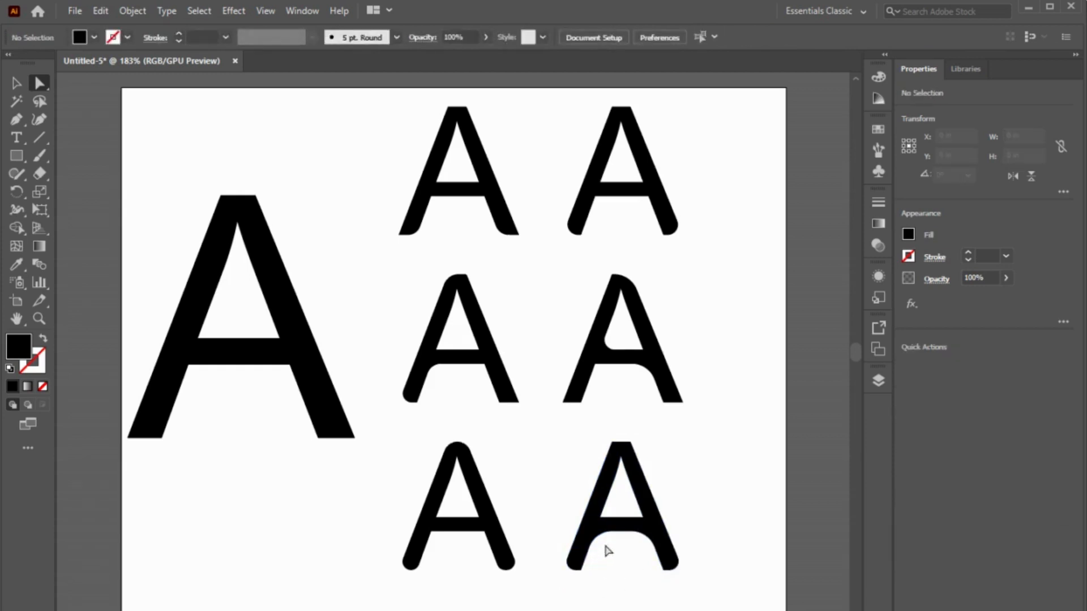
Step: Round all three corners of the triangular opening in the bottom row's second A, the top one about 0.04 in
{"action": "left_click", "coordinate": [621, 457]}
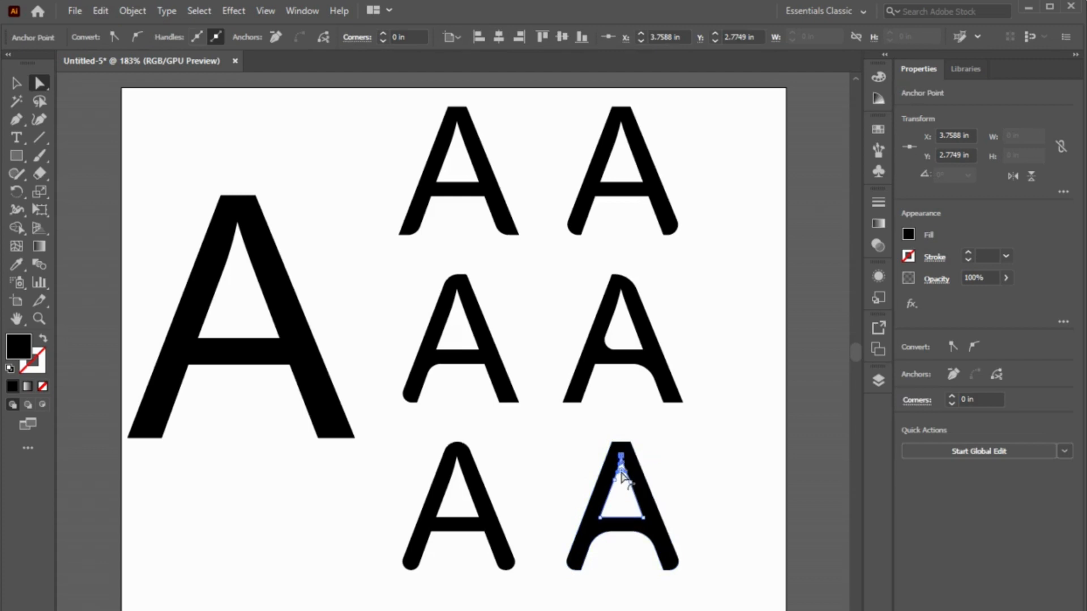
{"action": "left_click_drag", "start_coordinate": [621, 475], "coordinate": [622, 479]}
{"action": "left_click", "coordinate": [713, 456]}
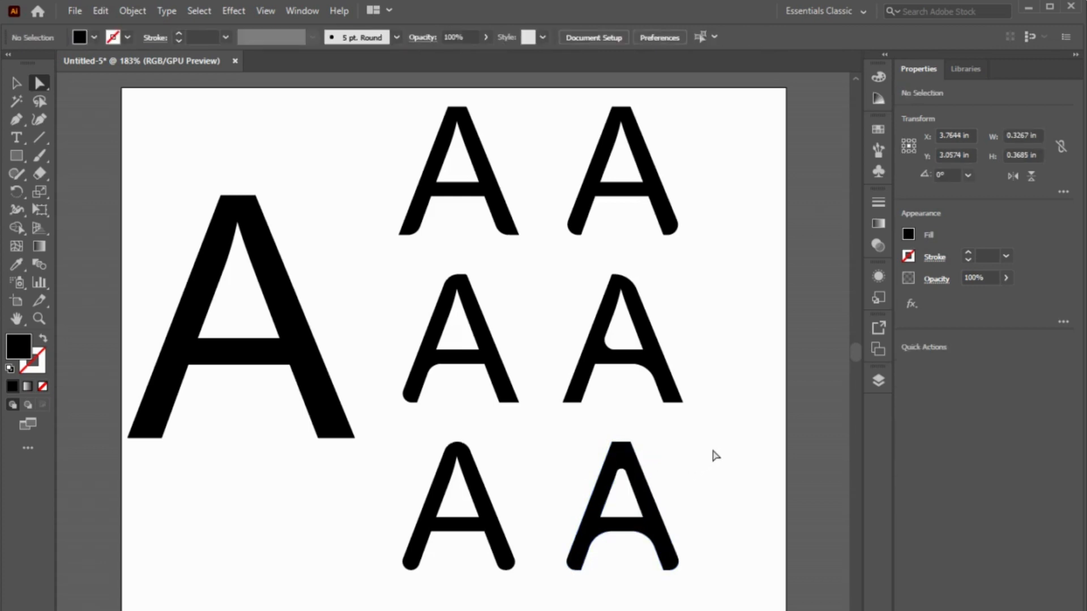
{"action": "left_click", "coordinate": [642, 517]}
{"action": "left_click_drag", "start_coordinate": [630, 508], "coordinate": [633, 511]}
{"action": "left_click", "coordinate": [717, 512]}
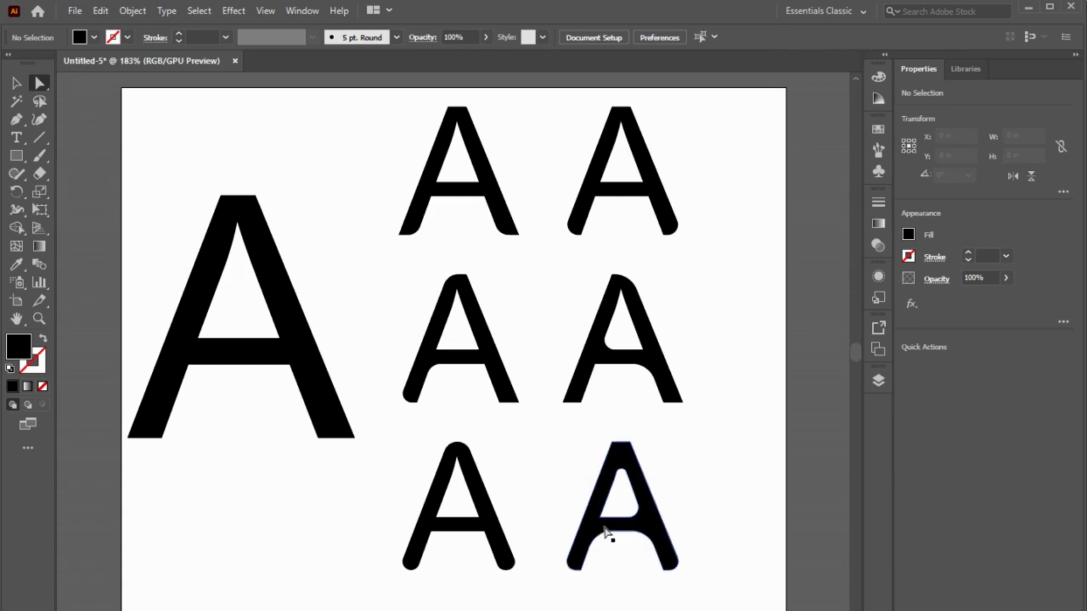
{"action": "left_click", "coordinate": [600, 518]}
{"action": "left_click_drag", "start_coordinate": [609, 511], "coordinate": [609, 506]}
{"action": "left_click", "coordinate": [702, 481]}
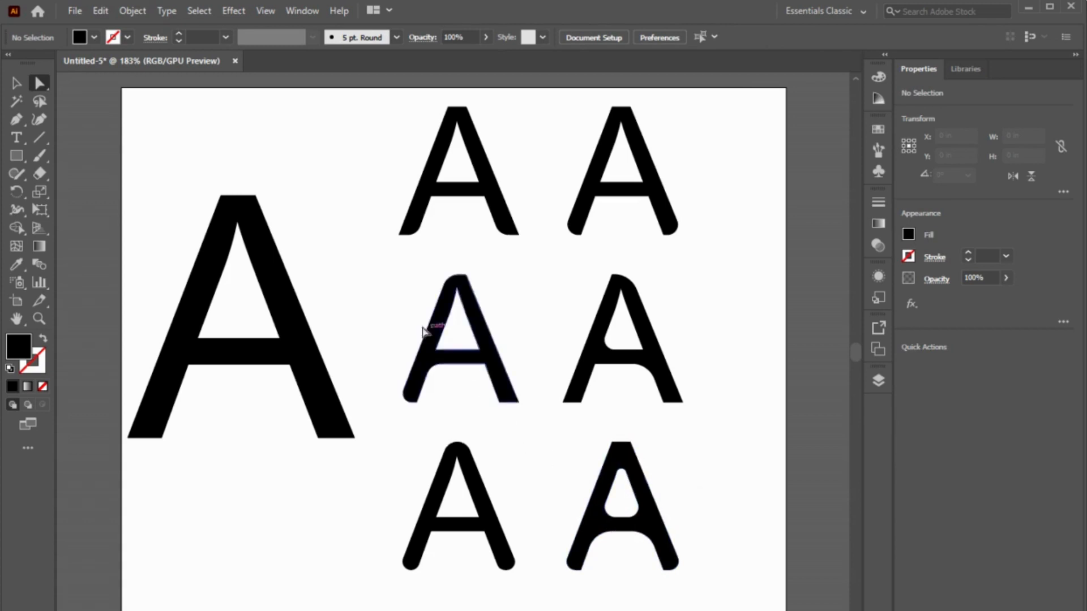
Step: Fill the first A in the top row with red
{"action": "left_click", "coordinate": [417, 222]}
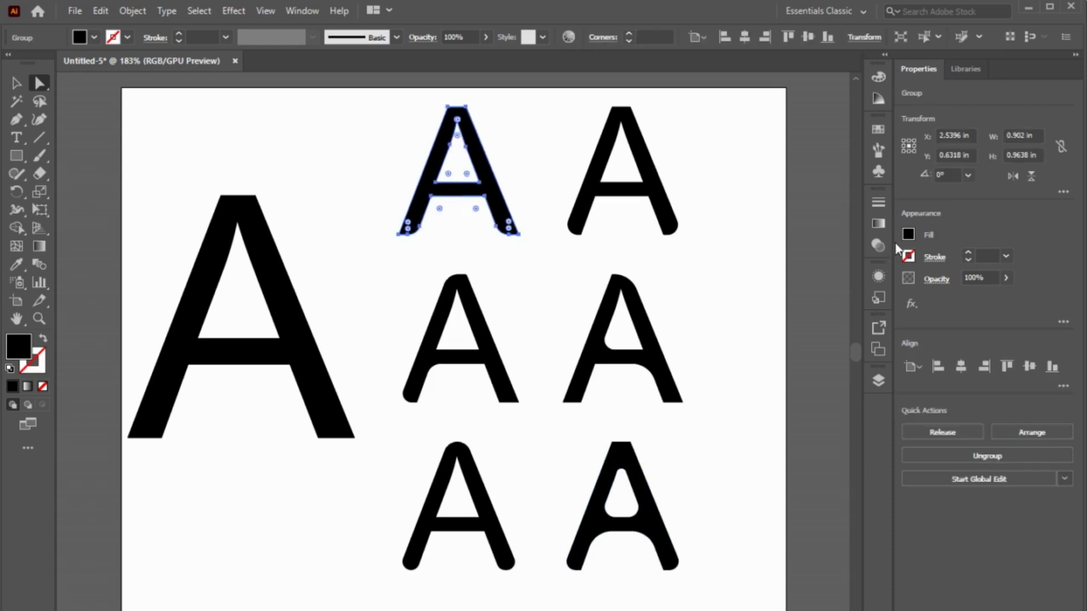
{"action": "left_click", "coordinate": [909, 235]}
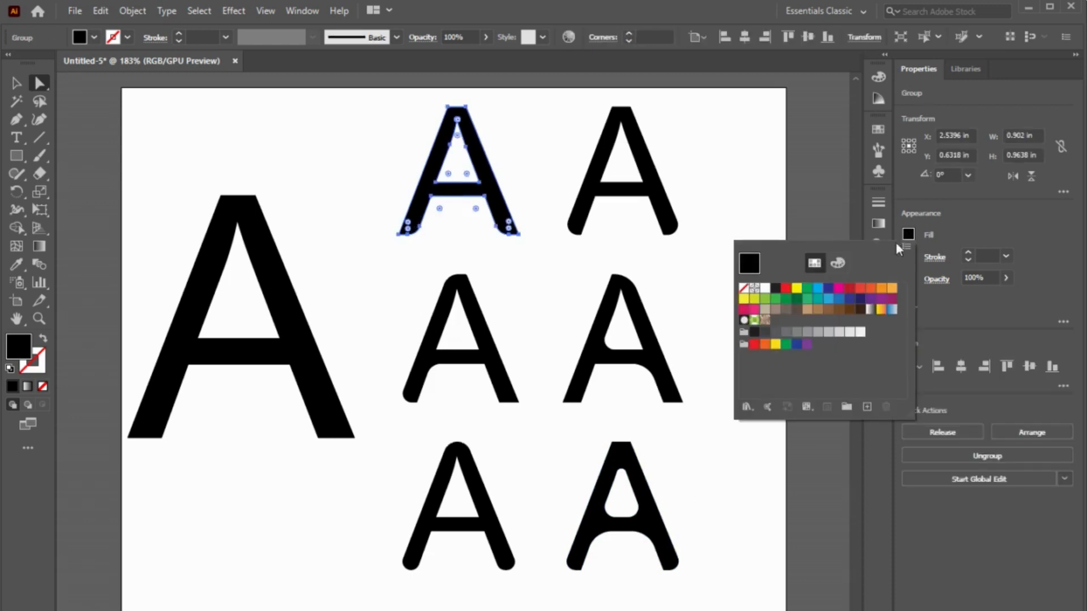
{"action": "left_click", "coordinate": [786, 288]}
{"action": "left_click", "coordinate": [725, 213]}
{"action": "left_click", "coordinate": [726, 214]}
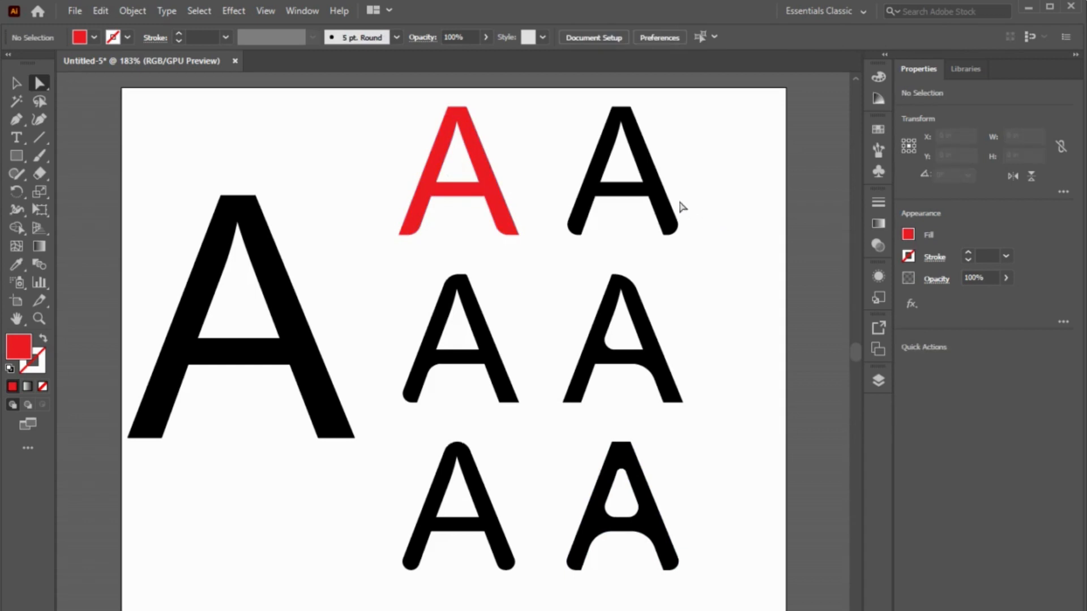
Step: Fill the second A in the top row with light blue
{"action": "left_click", "coordinate": [655, 195]}
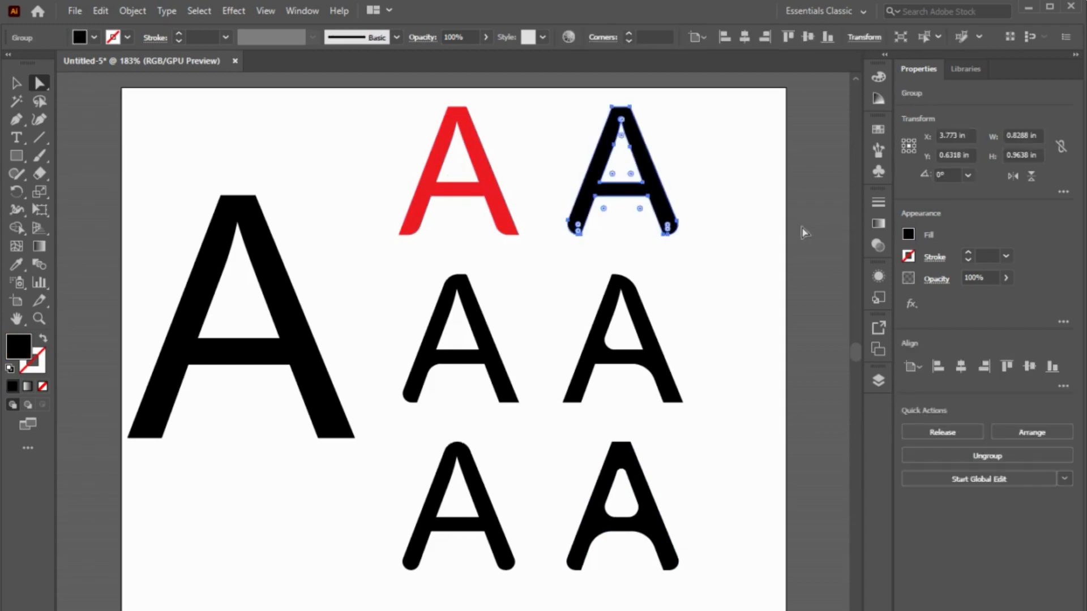
{"action": "left_click", "coordinate": [908, 237]}
{"action": "left_click", "coordinate": [819, 289]}
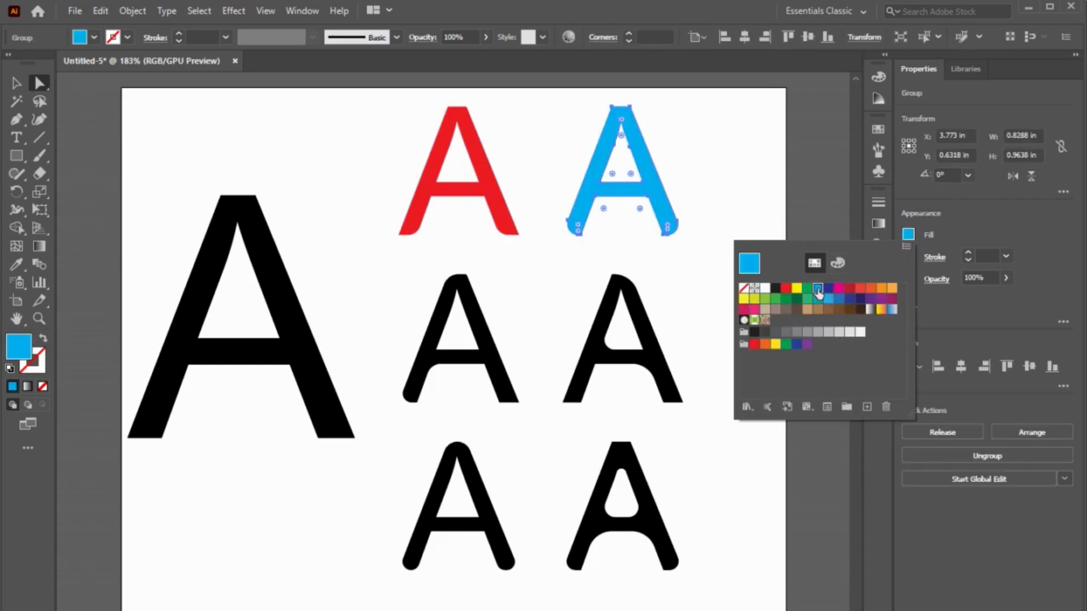
{"action": "left_click", "coordinate": [704, 274]}
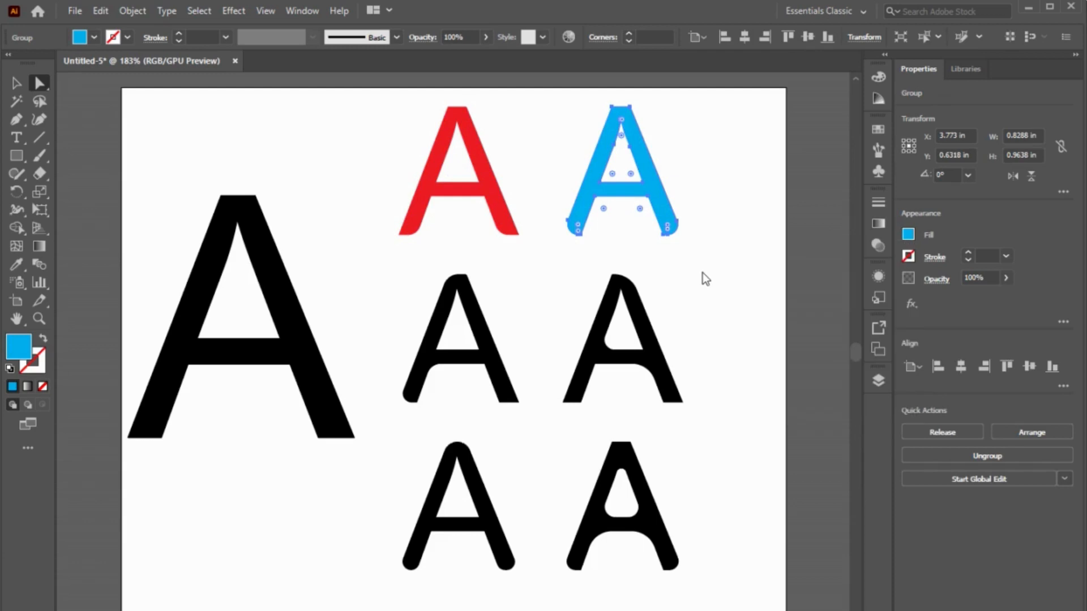
Step: Fill the second A in the middle row with medium green
{"action": "left_click", "coordinate": [655, 368]}
{"action": "left_click", "coordinate": [908, 235]}
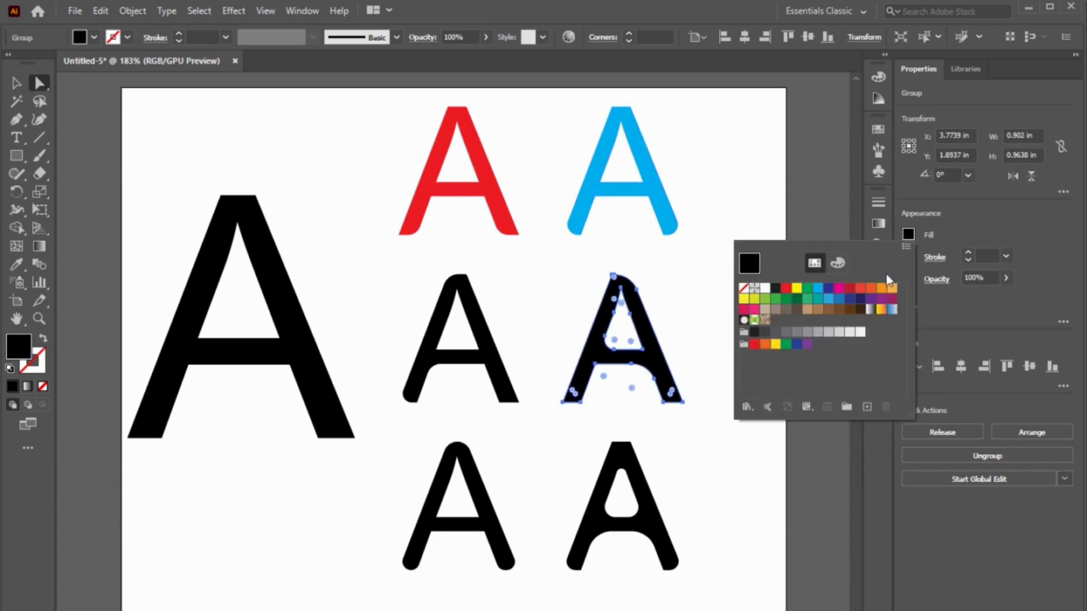
{"action": "left_click", "coordinate": [775, 300]}
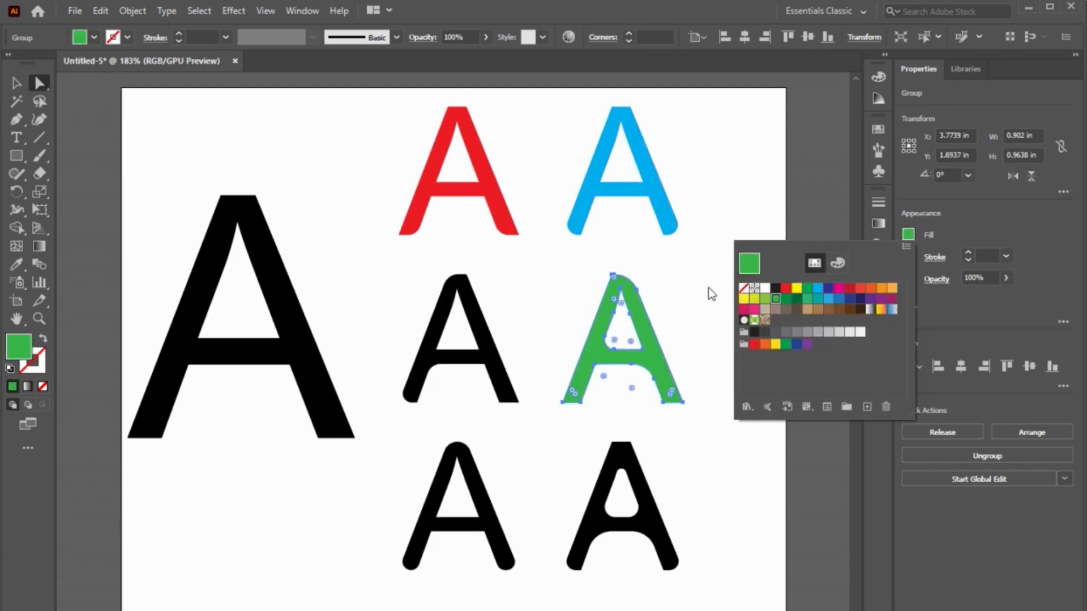
{"action": "left_click", "coordinate": [710, 293]}
Step: Fill the first A in the middle row with yellow-green
{"action": "left_click", "coordinate": [467, 370]}
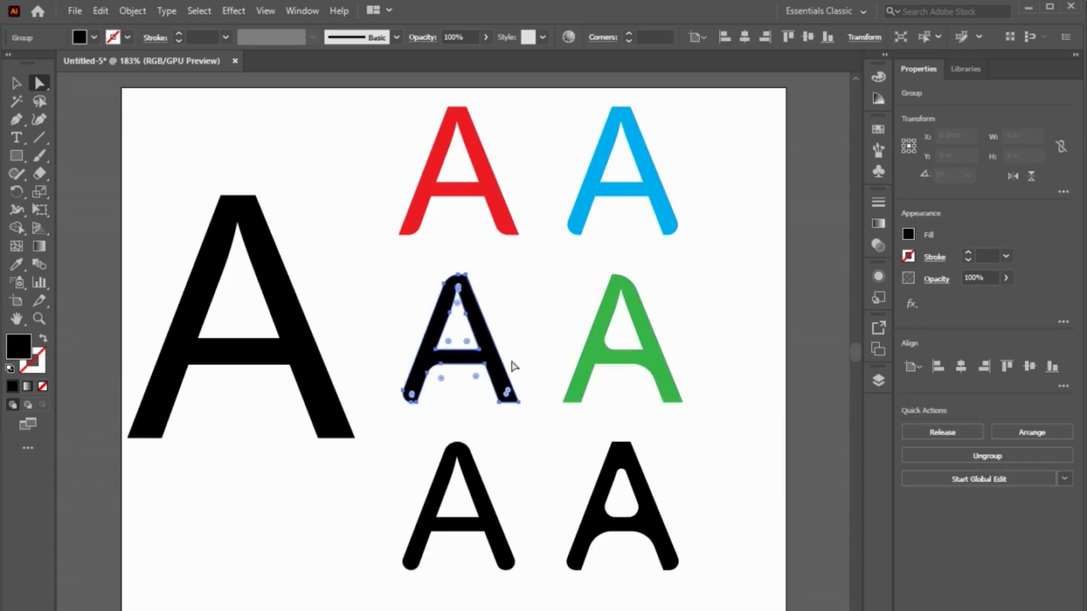
{"action": "left_click", "coordinate": [908, 234]}
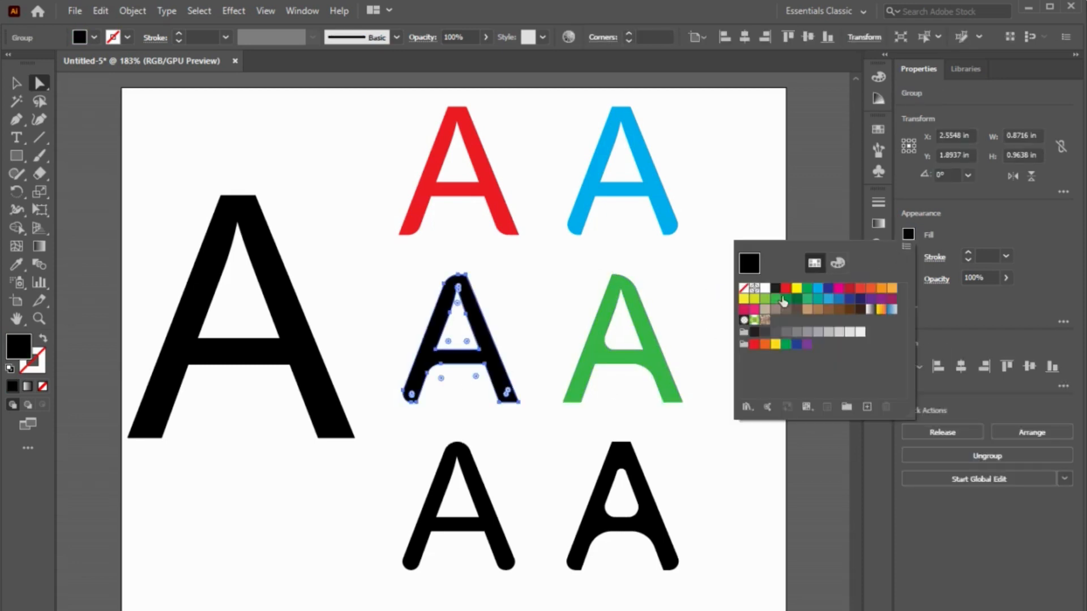
{"action": "left_click", "coordinate": [755, 299]}
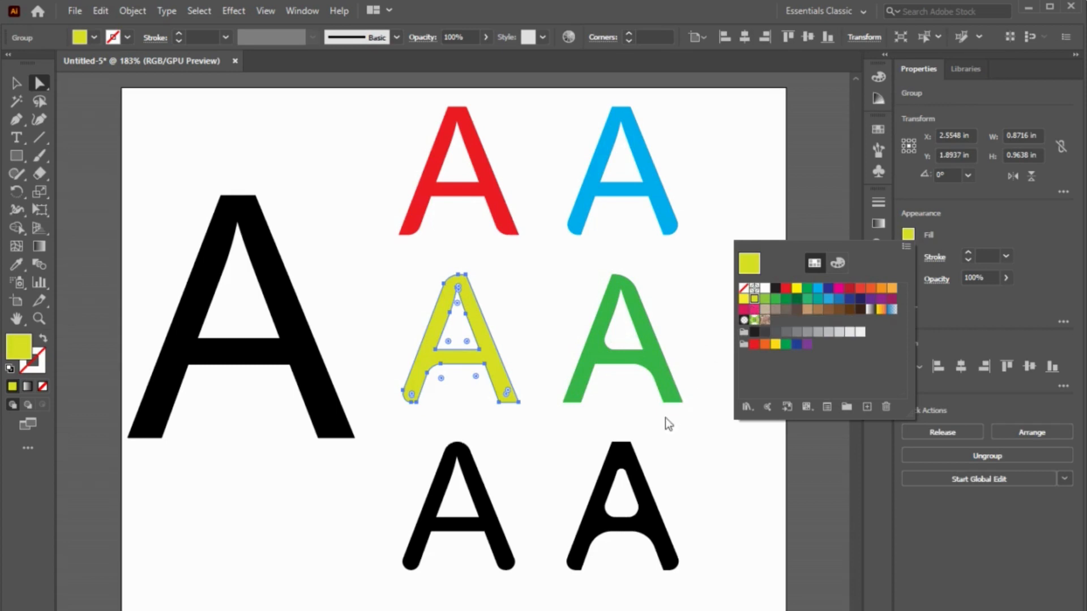
{"action": "left_click", "coordinate": [674, 452]}
{"action": "left_click", "coordinate": [679, 449]}
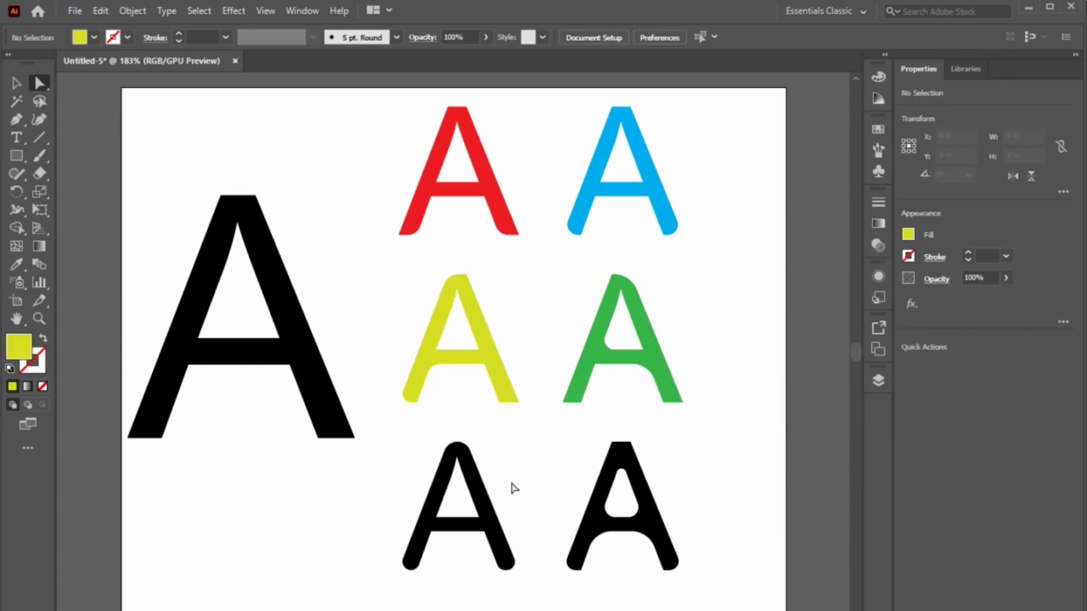
Step: Fill the first A in the bottom row with the dark green swatch from the bright color group
{"action": "left_click", "coordinate": [479, 481]}
{"action": "left_click", "coordinate": [908, 234]}
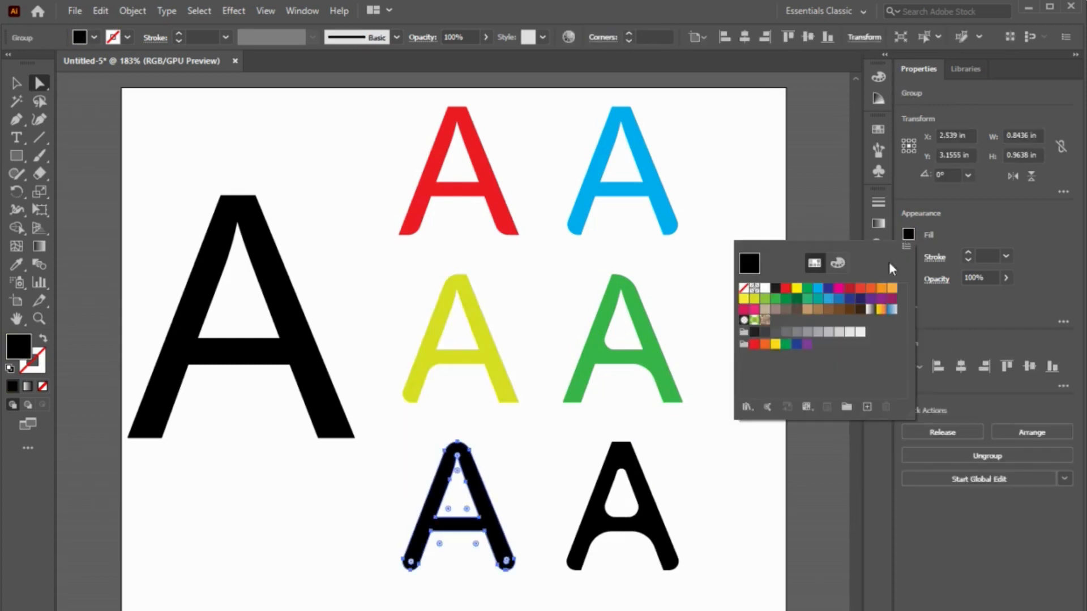
{"action": "left_click", "coordinate": [786, 345]}
{"action": "left_click", "coordinate": [692, 459]}
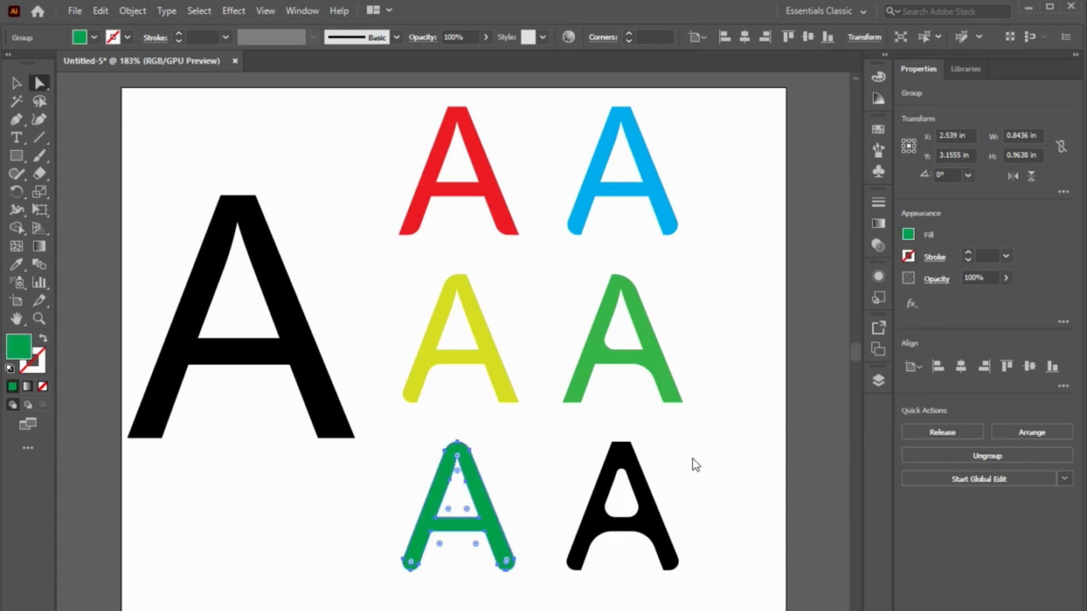
{"action": "left_click", "coordinate": [718, 498]}
Step: Fill the second A in the bottom row with magenta
{"action": "left_click", "coordinate": [650, 522]}
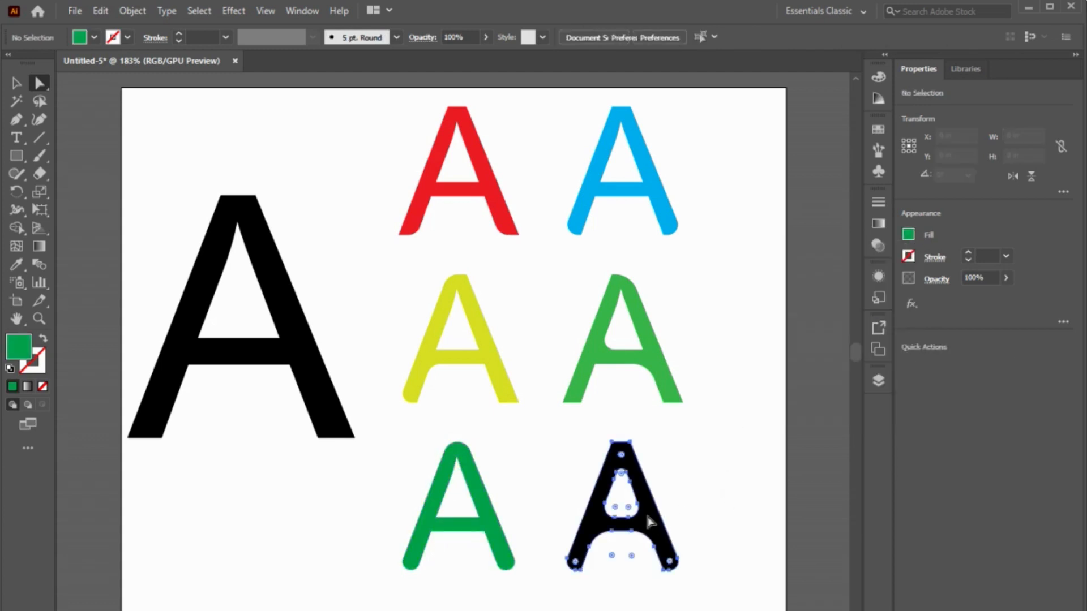
{"action": "left_click", "coordinate": [908, 234]}
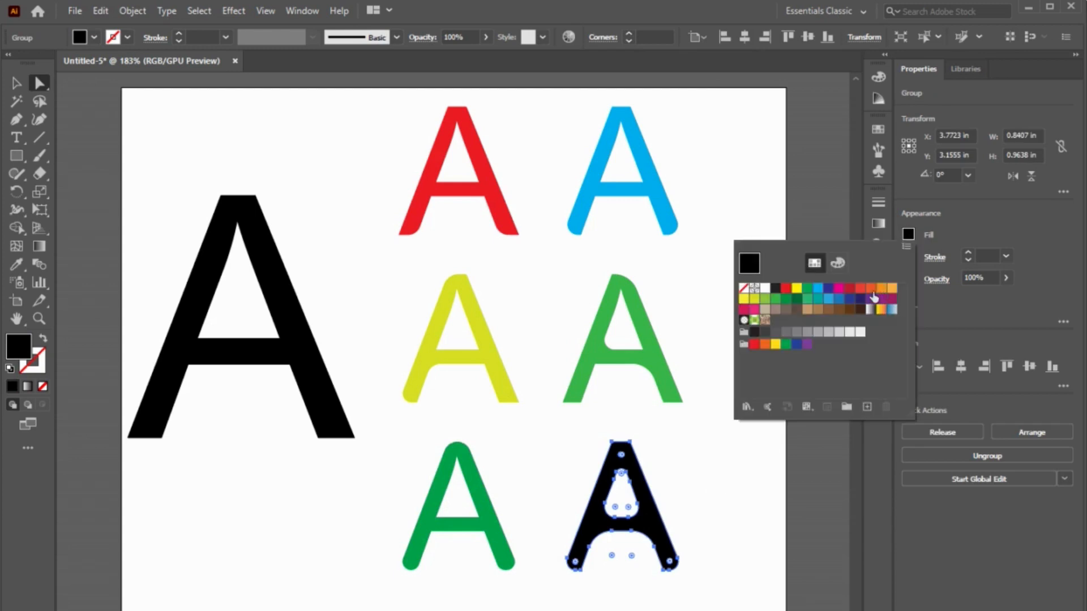
{"action": "left_click", "coordinate": [840, 288]}
{"action": "left_click", "coordinate": [735, 464]}
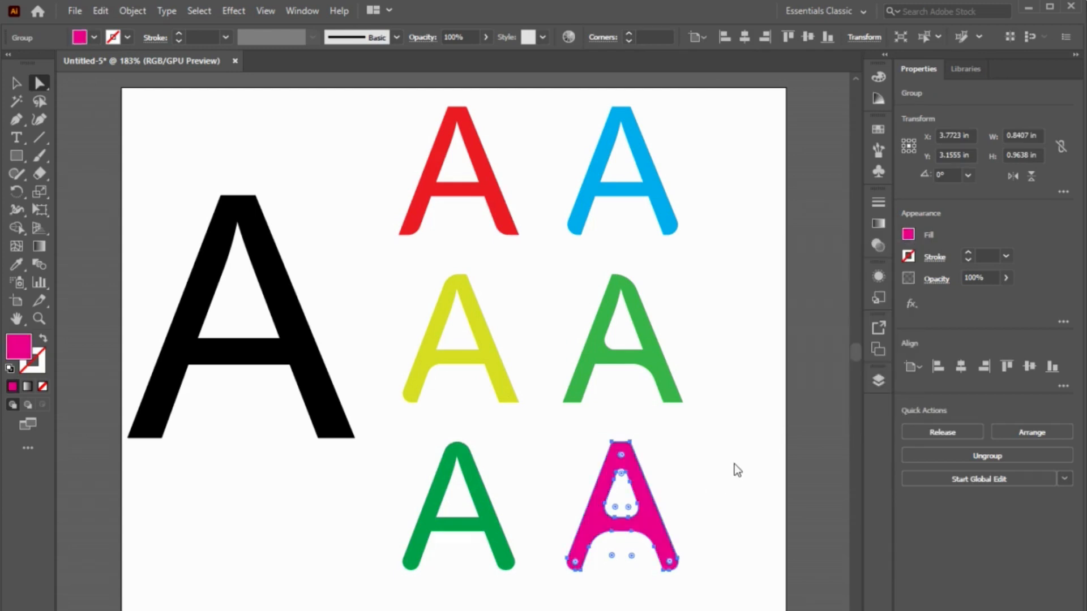
{"action": "left_click", "coordinate": [735, 464]}
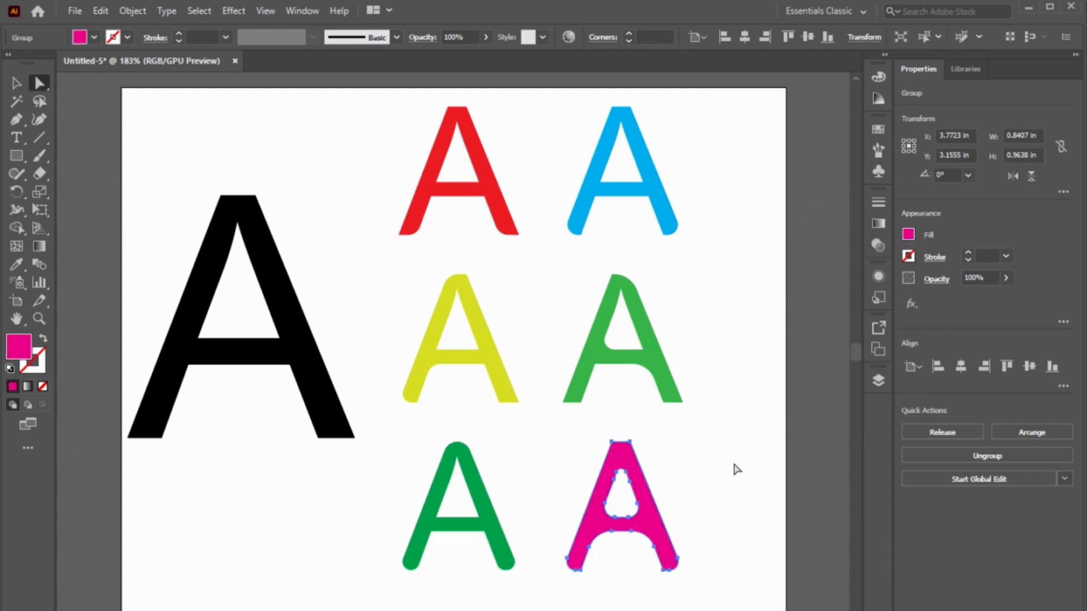
Step: Fill the second A in the bottom row with the red swatch and deselect it
{"action": "left_click", "coordinate": [621, 474]}
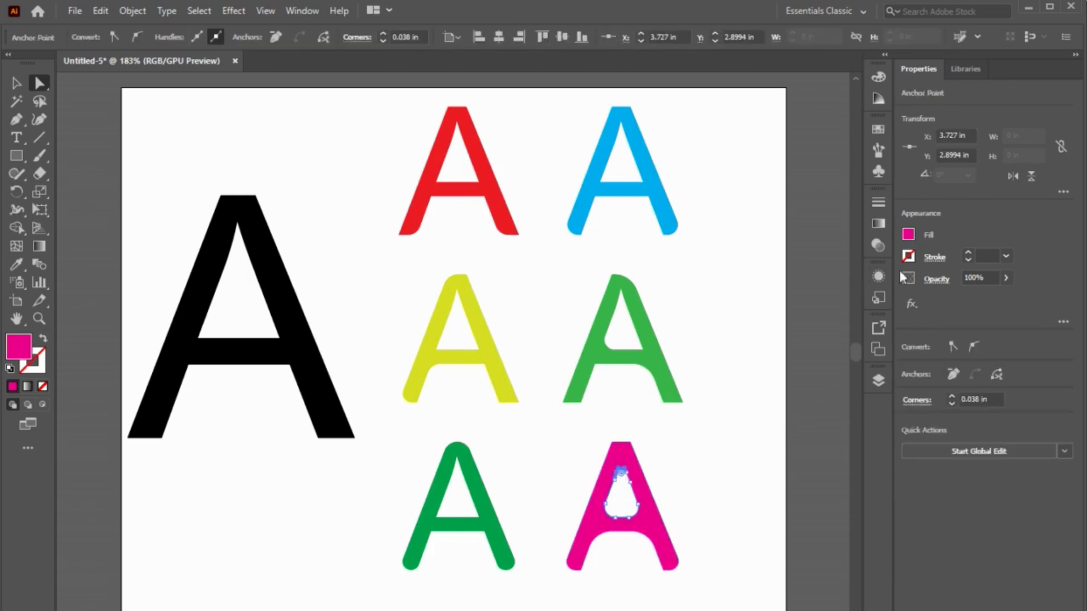
{"action": "left_click", "coordinate": [908, 235]}
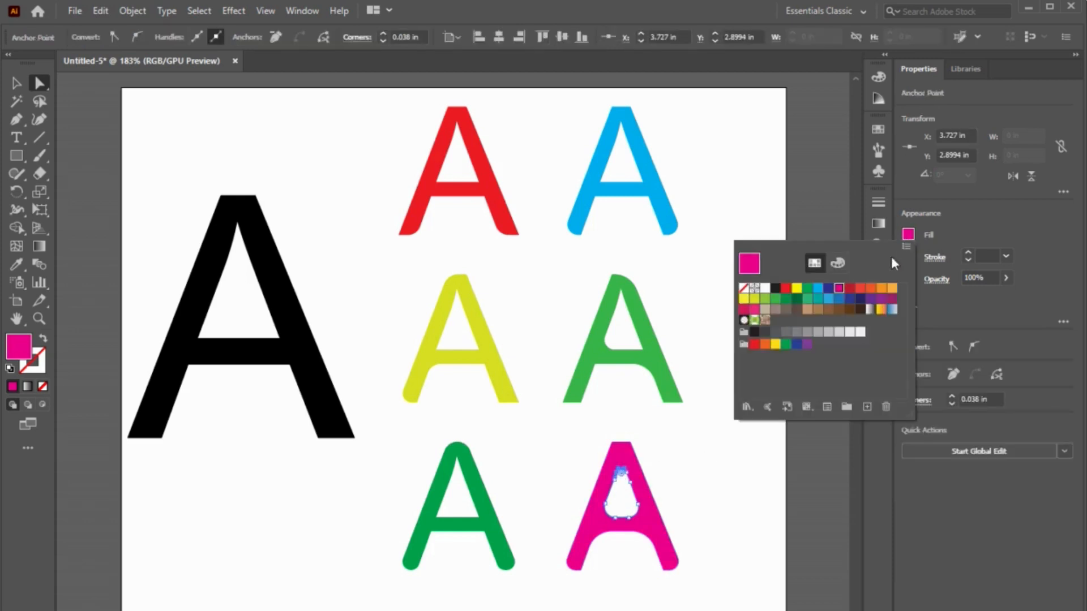
{"action": "left_click", "coordinate": [786, 289]}
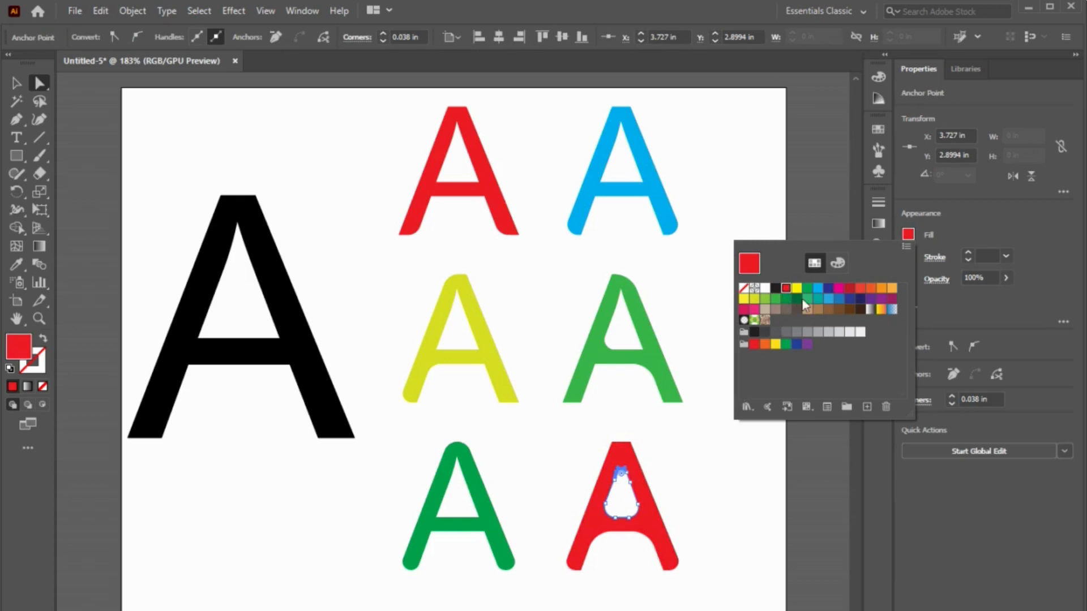
{"action": "left_click", "coordinate": [702, 496]}
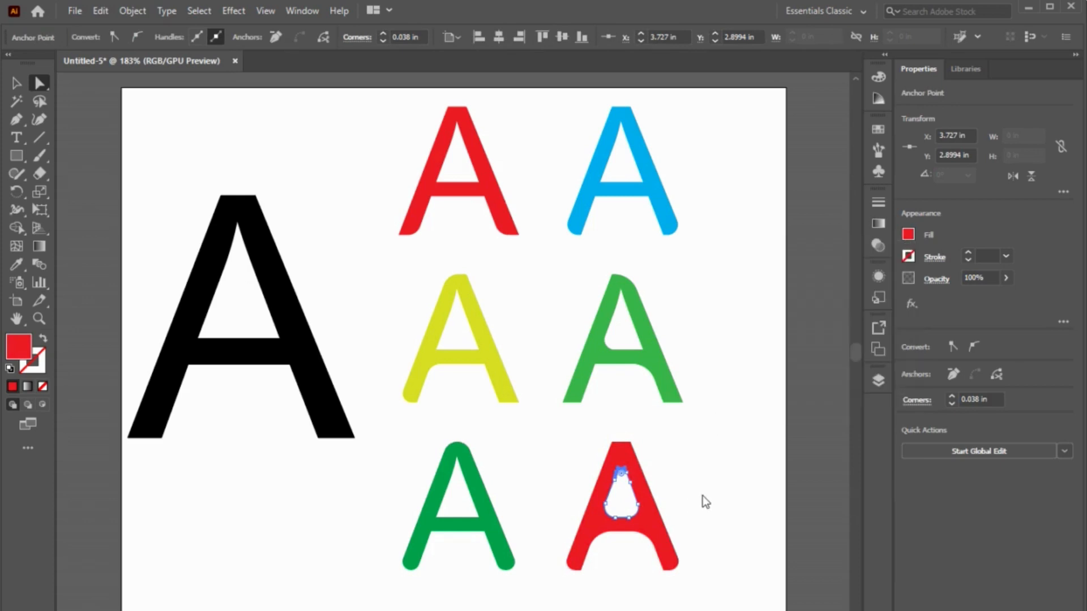
{"action": "left_click", "coordinate": [703, 496]}
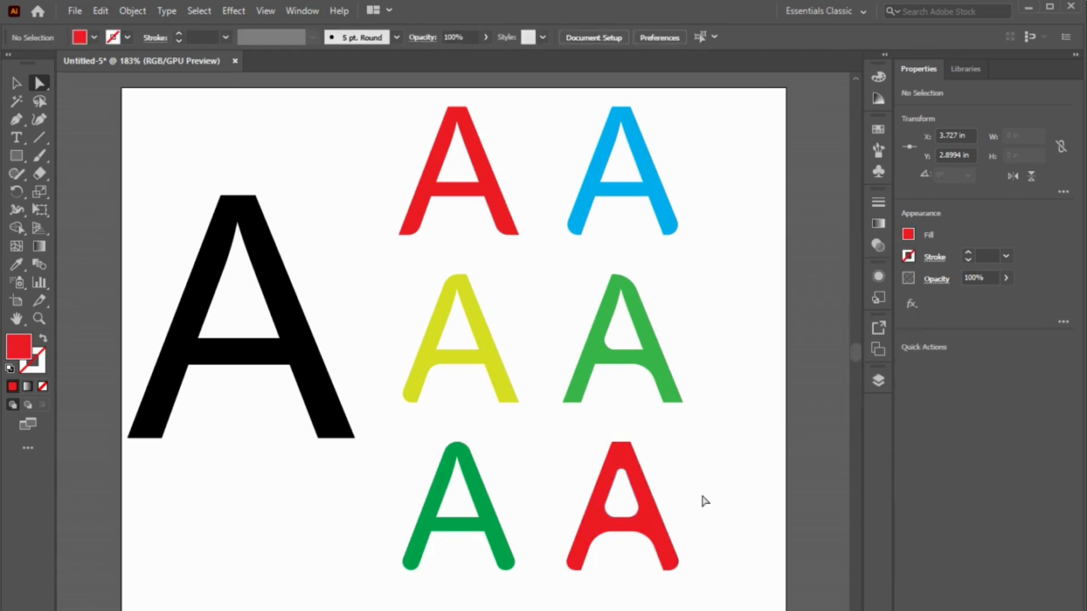
Step: Change the fill of the second A in the bottom row to light orange and deselect the letter
{"action": "left_click", "coordinate": [650, 521]}
{"action": "left_click", "coordinate": [908, 235]}
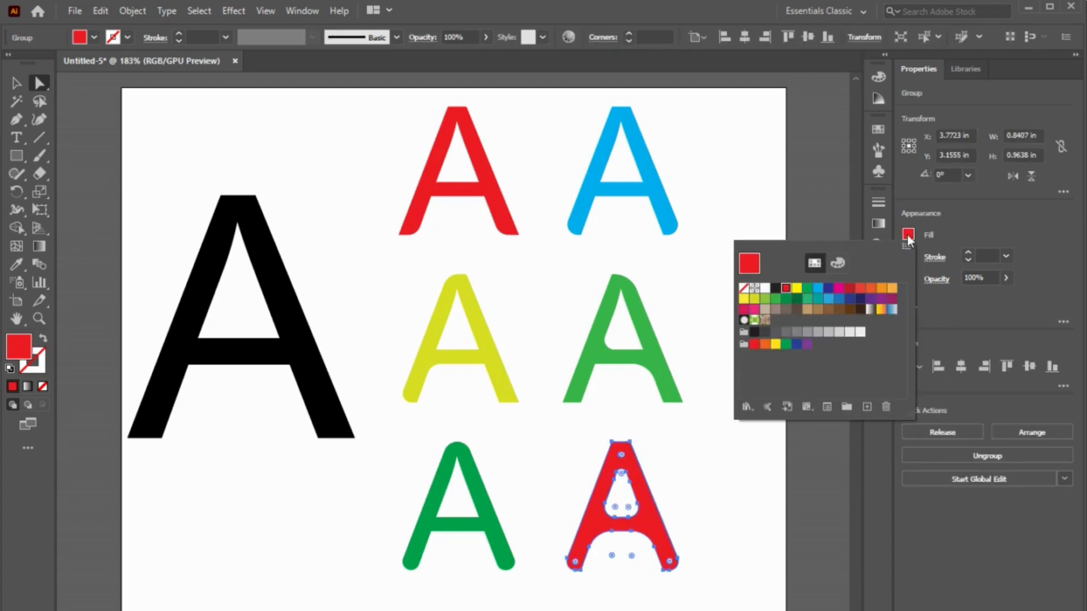
{"action": "left_click", "coordinate": [885, 298]}
{"action": "left_click", "coordinate": [719, 494]}
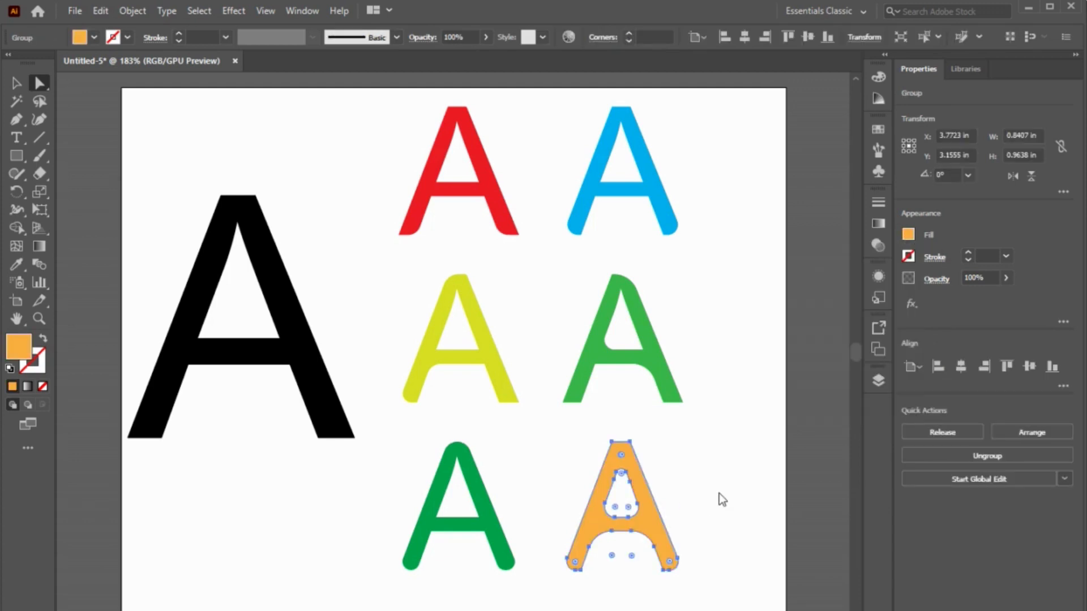
{"action": "left_click", "coordinate": [721, 497]}
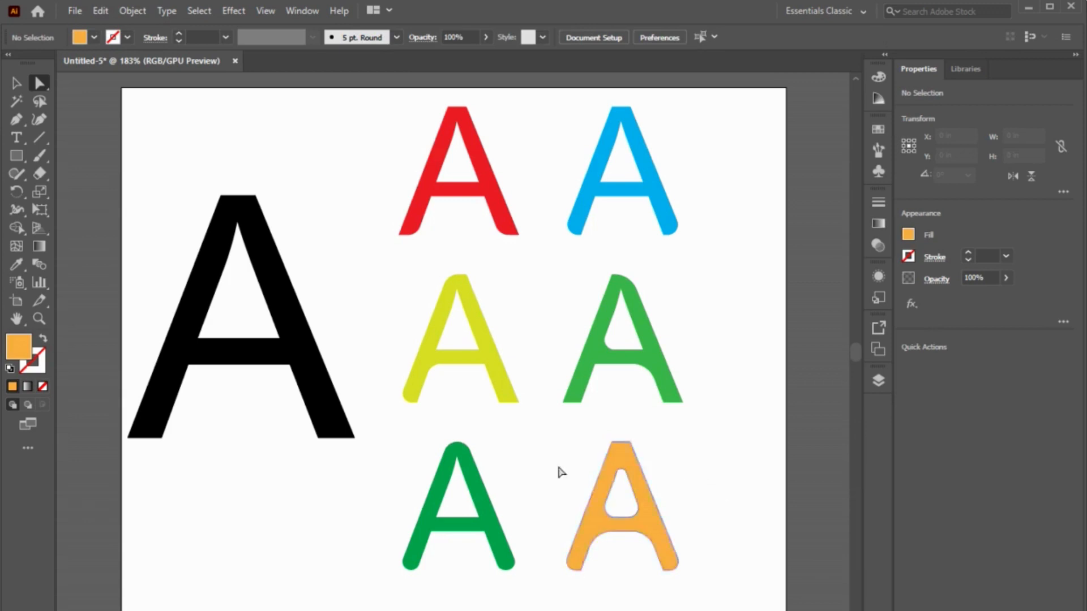